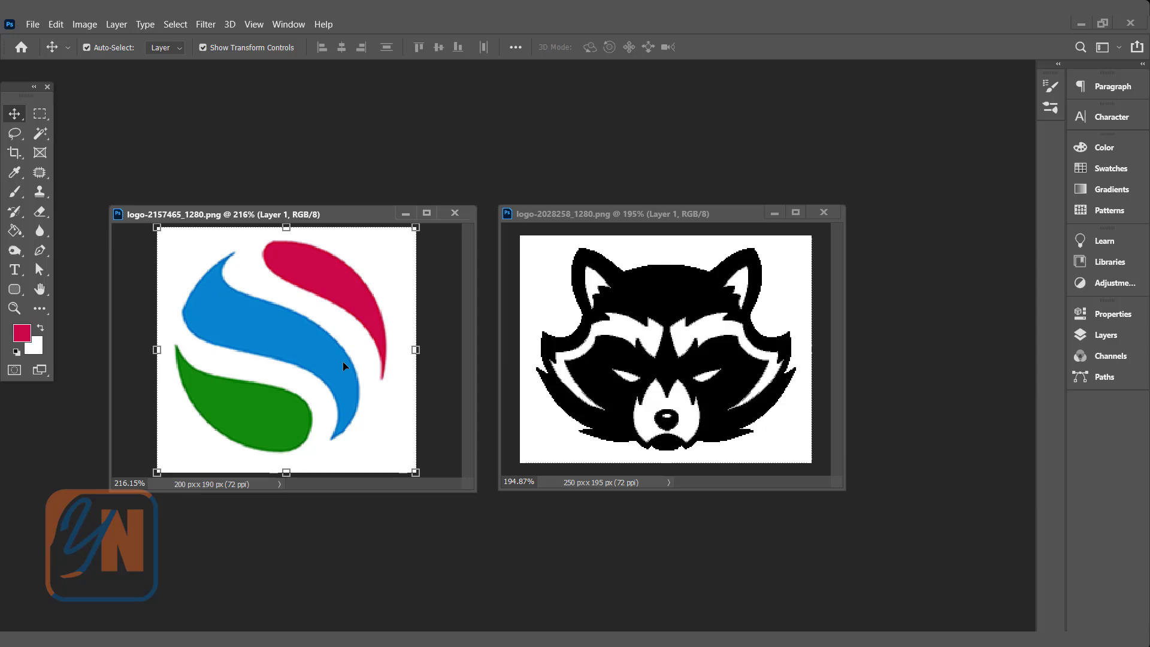
Set the raccoon logo's image resolution to 200 pixels/inch with automatic resampling
{"action": "left_click", "coordinate": [15, 308]}
{"action": "left_click", "coordinate": [666, 340]}
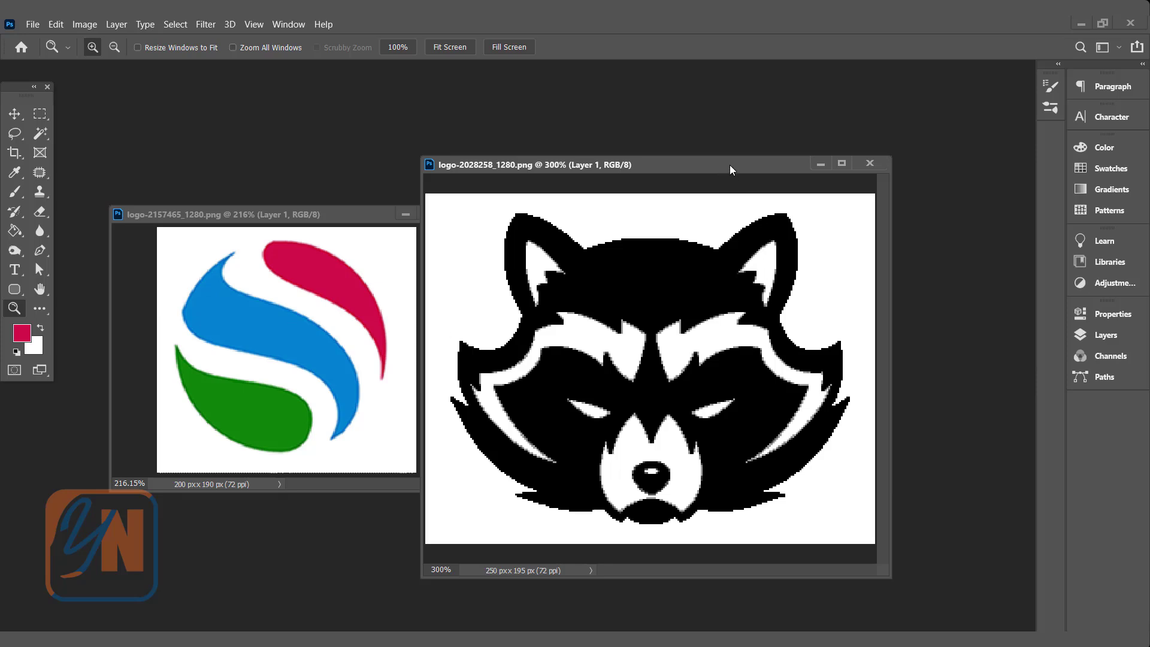
{"action": "left_click_drag", "start_coordinate": [729, 164], "coordinate": [677, 142]}
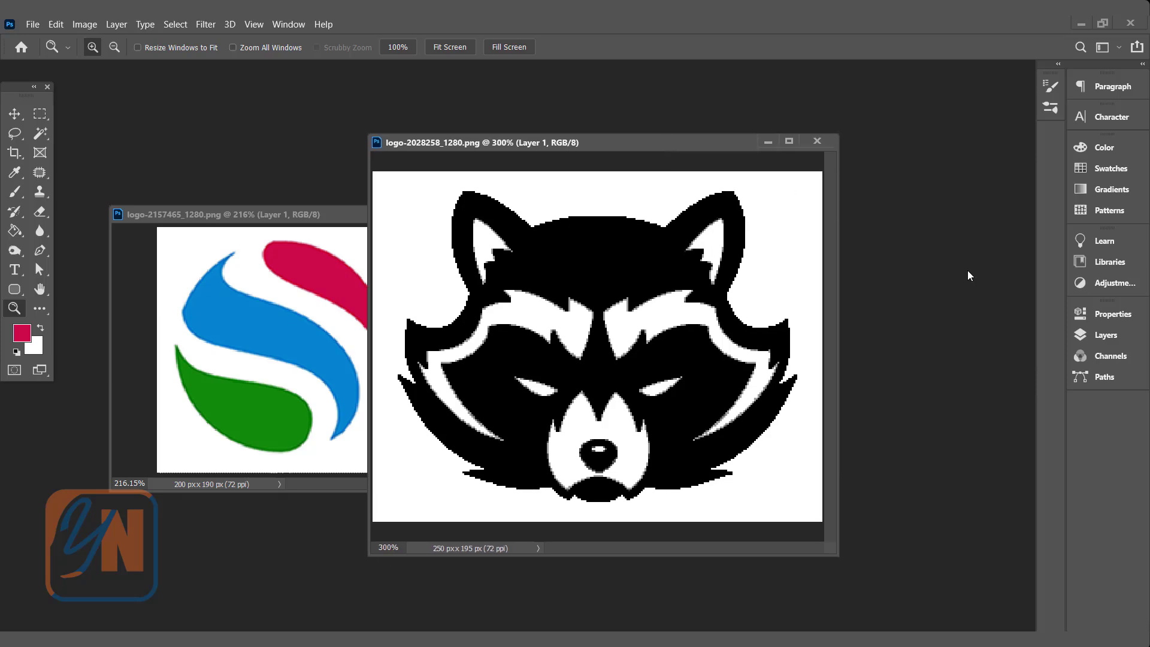
{"action": "left_click", "coordinate": [1111, 339]}
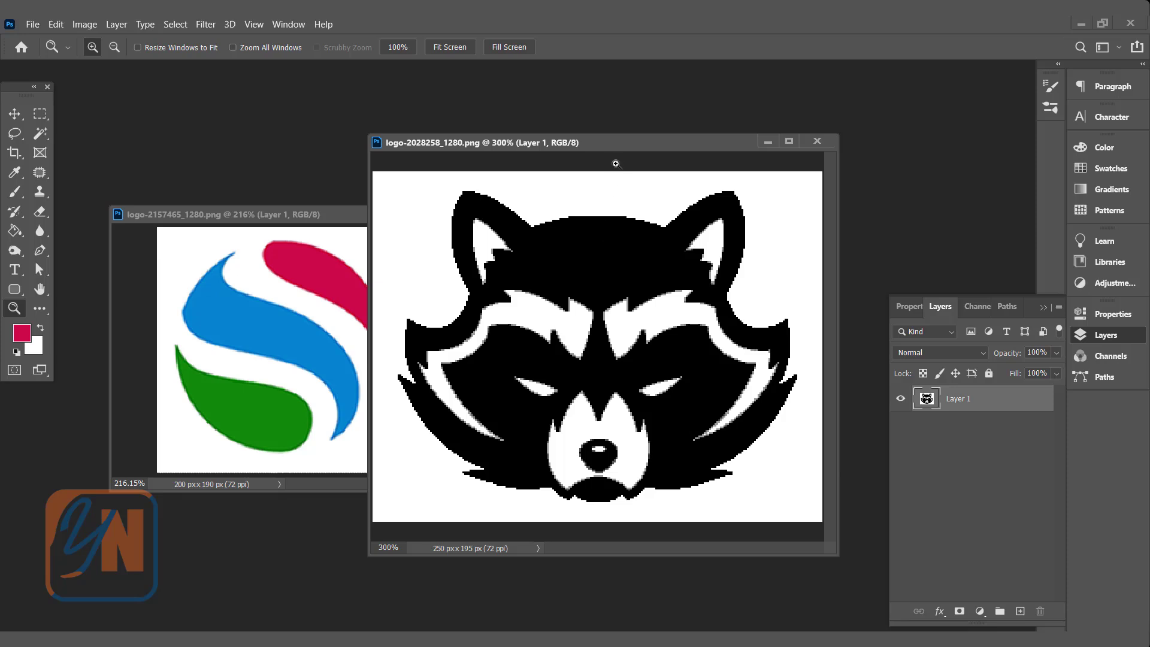
{"action": "right_click", "coordinate": [623, 146]}
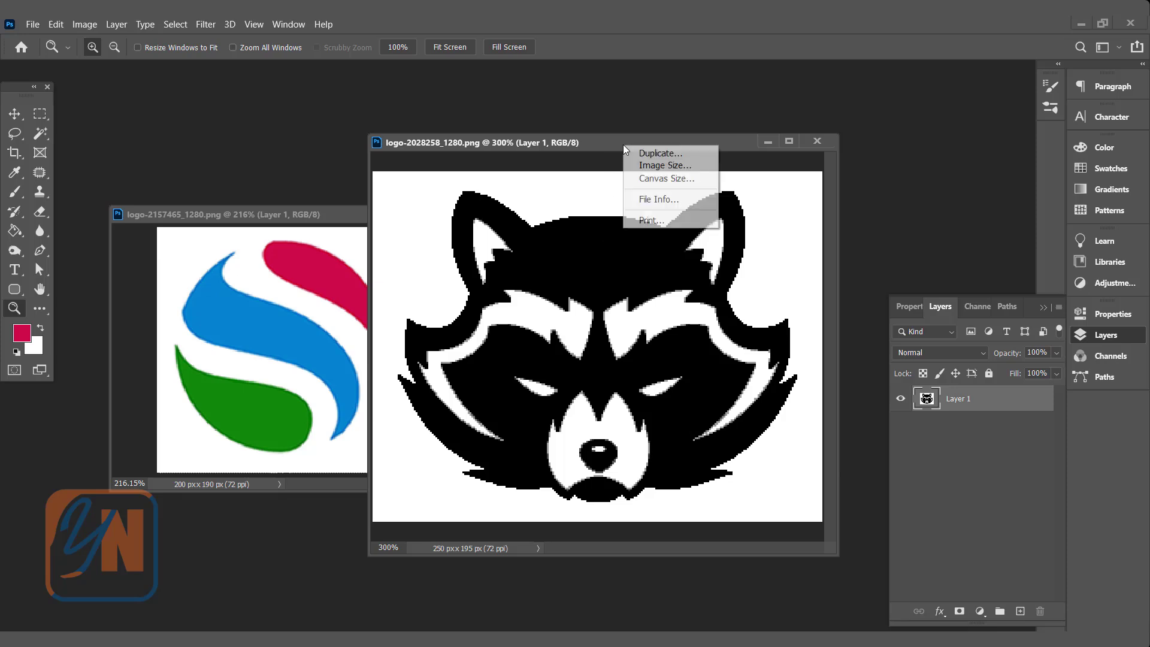
{"action": "left_click", "coordinate": [647, 166]}
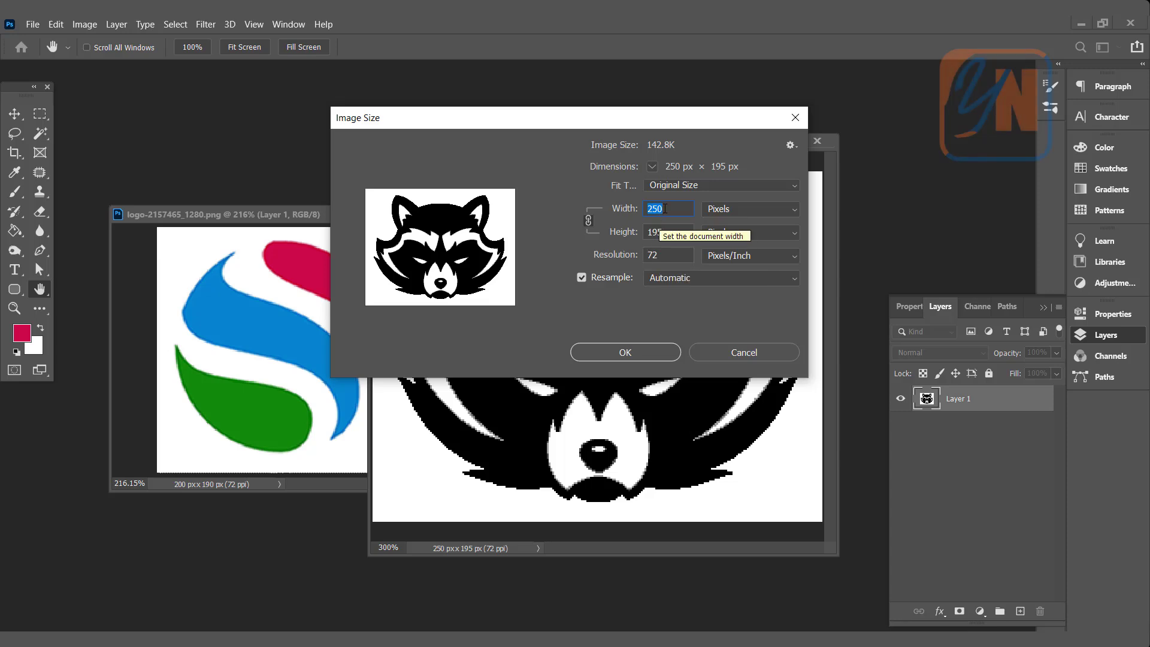
{"action": "left_click", "coordinate": [662, 255]}
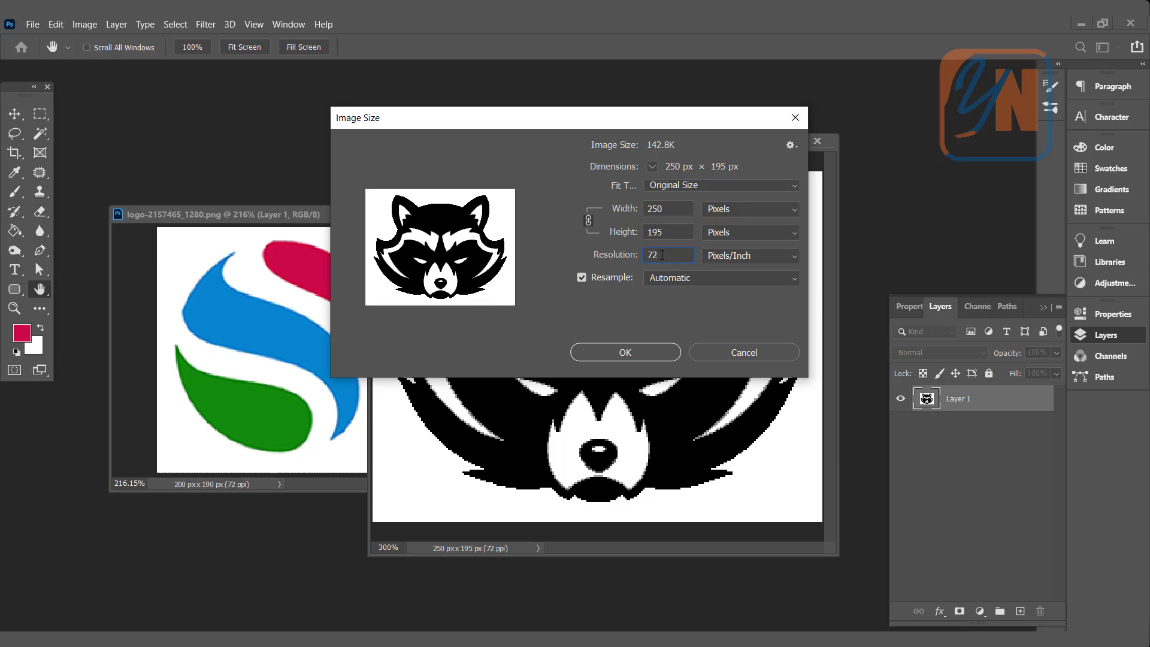
{"action": "left_click_drag", "start_coordinate": [662, 255], "coordinate": [629, 258]}
{"action": "type", "text": "200"}
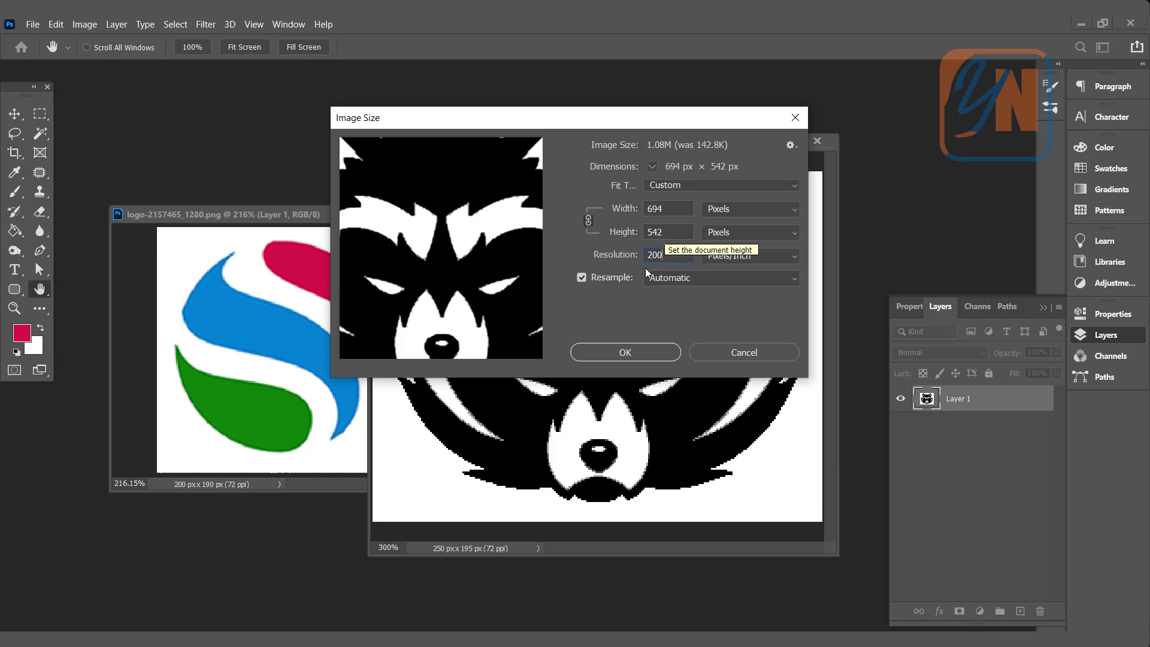
{"action": "left_click", "coordinate": [612, 352]}
Apply a Gaussian Blur with a 5.0 pixel radius to the raccoon logo
{"action": "key", "text": "z"}
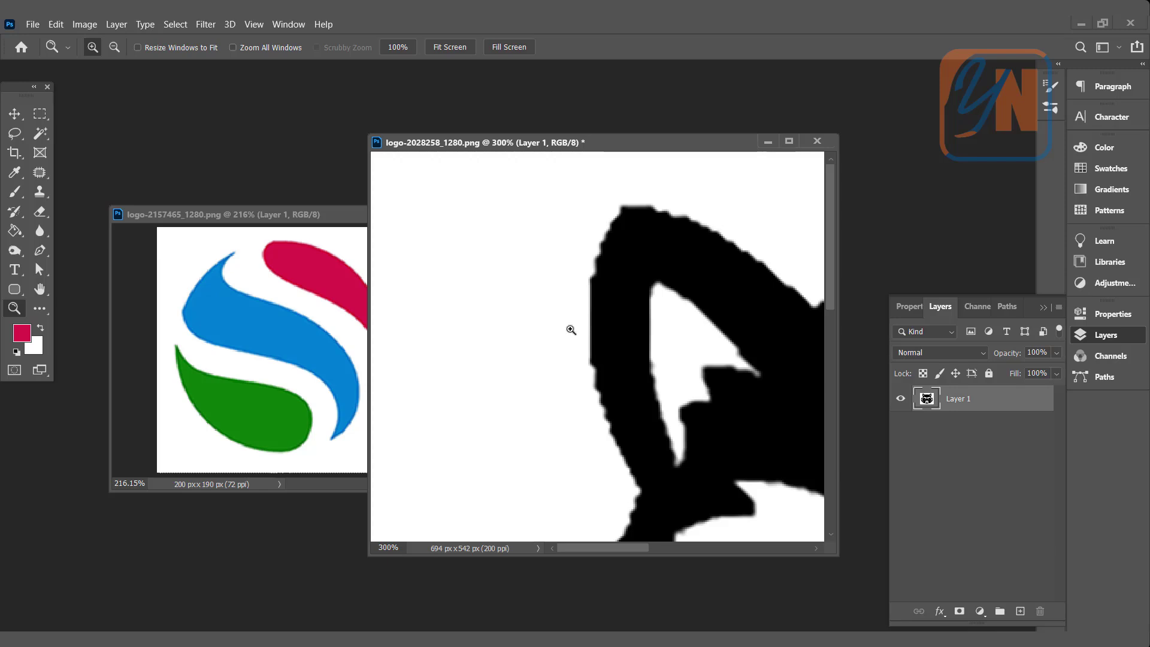
{"action": "left_click", "coordinate": [399, 47]}
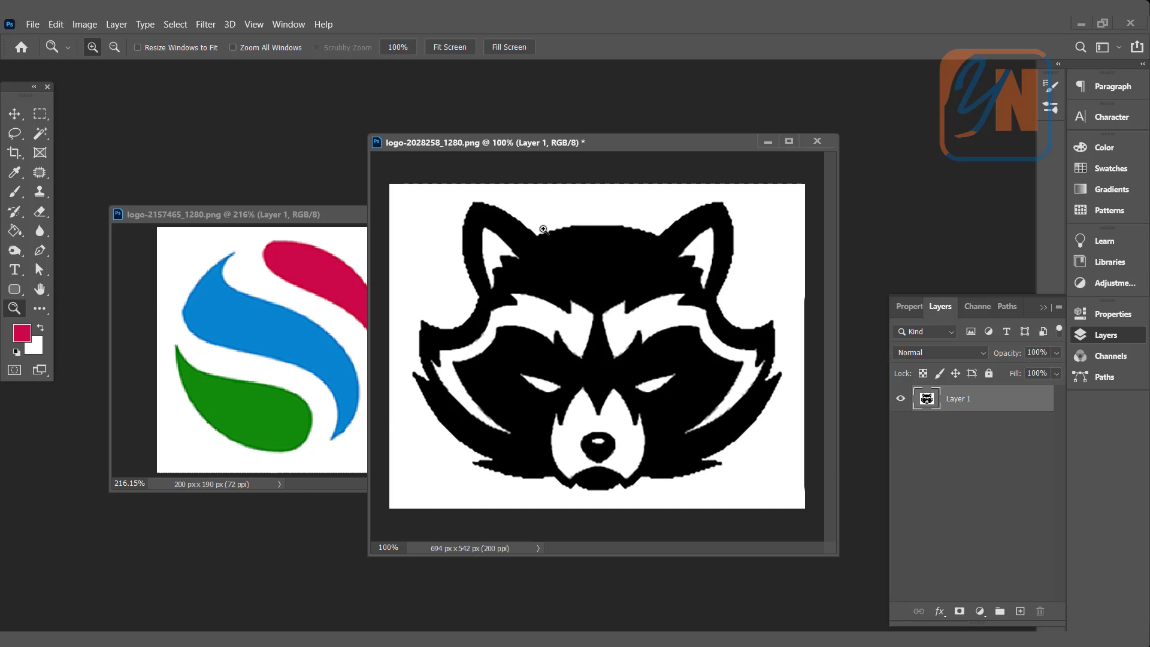
{"action": "left_click", "coordinate": [205, 24]}
{"action": "mouse_move", "coordinate": [215, 186]}
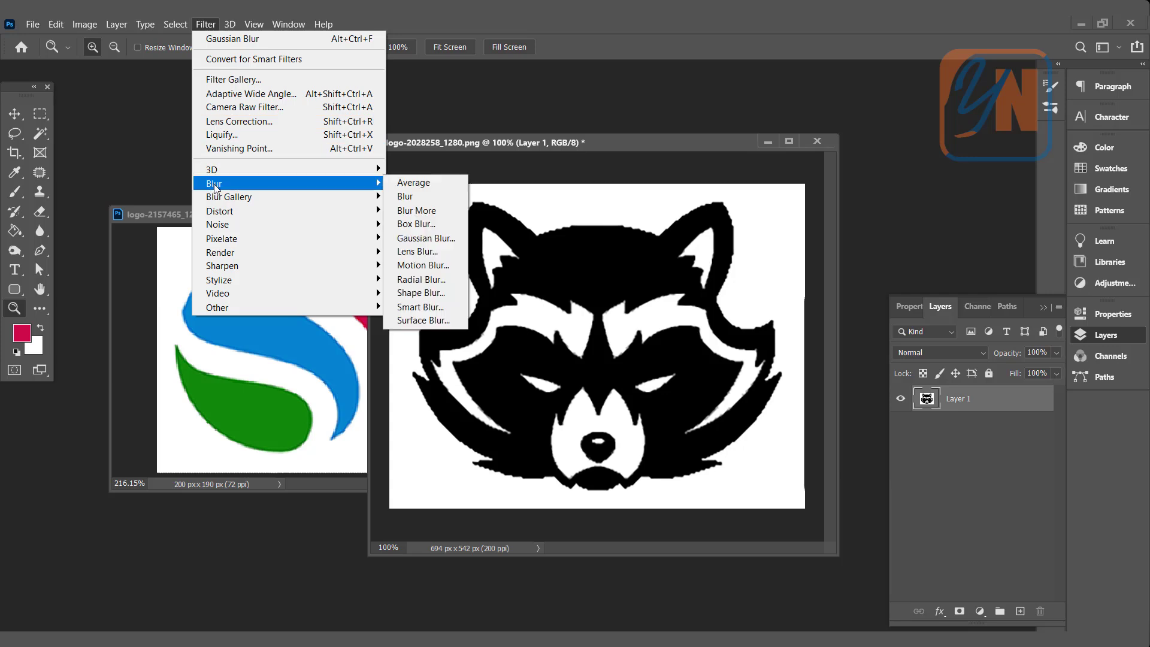
{"action": "left_click", "coordinate": [415, 239]}
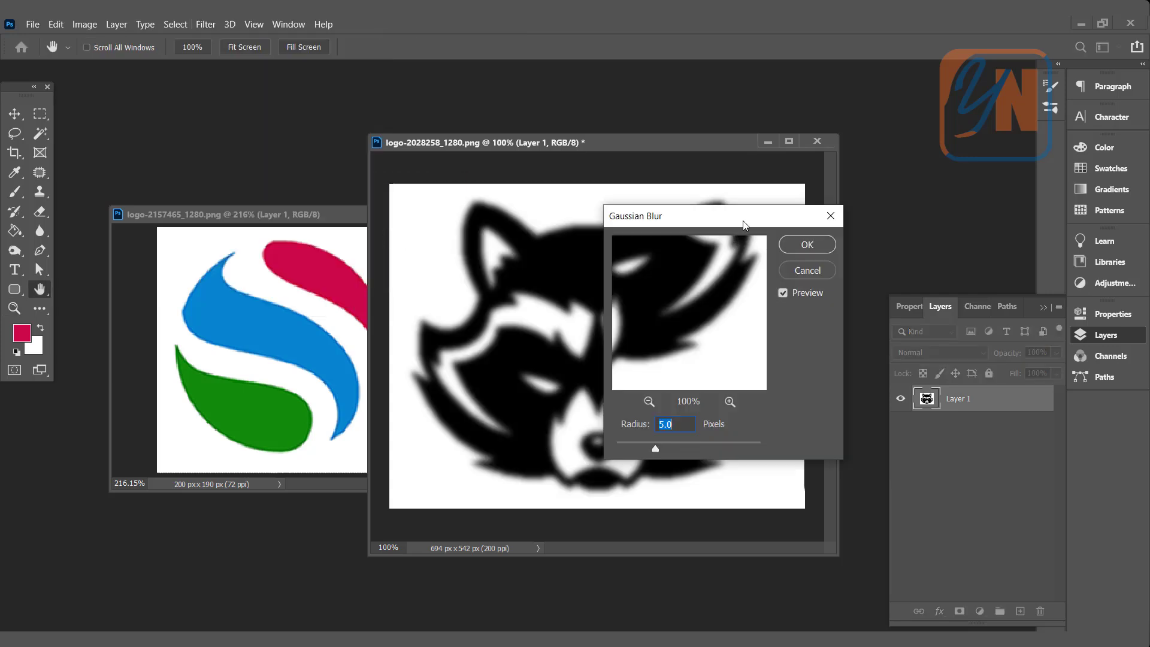
{"action": "left_click_drag", "start_coordinate": [742, 224], "coordinate": [829, 205]}
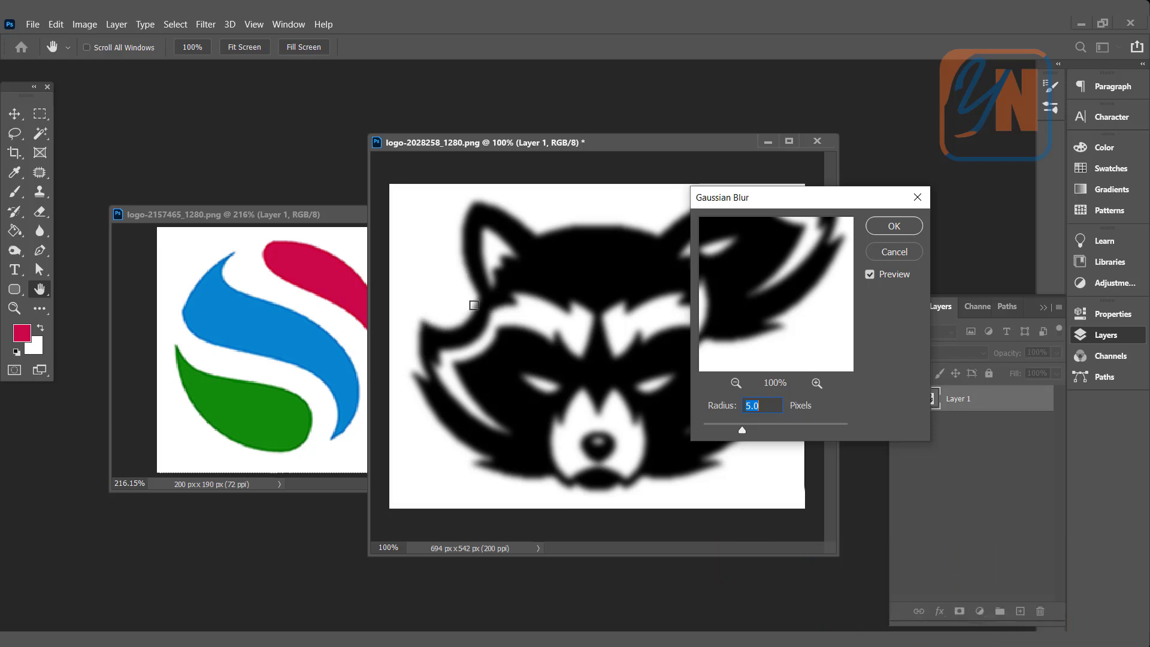
{"action": "left_click", "coordinate": [889, 227]}
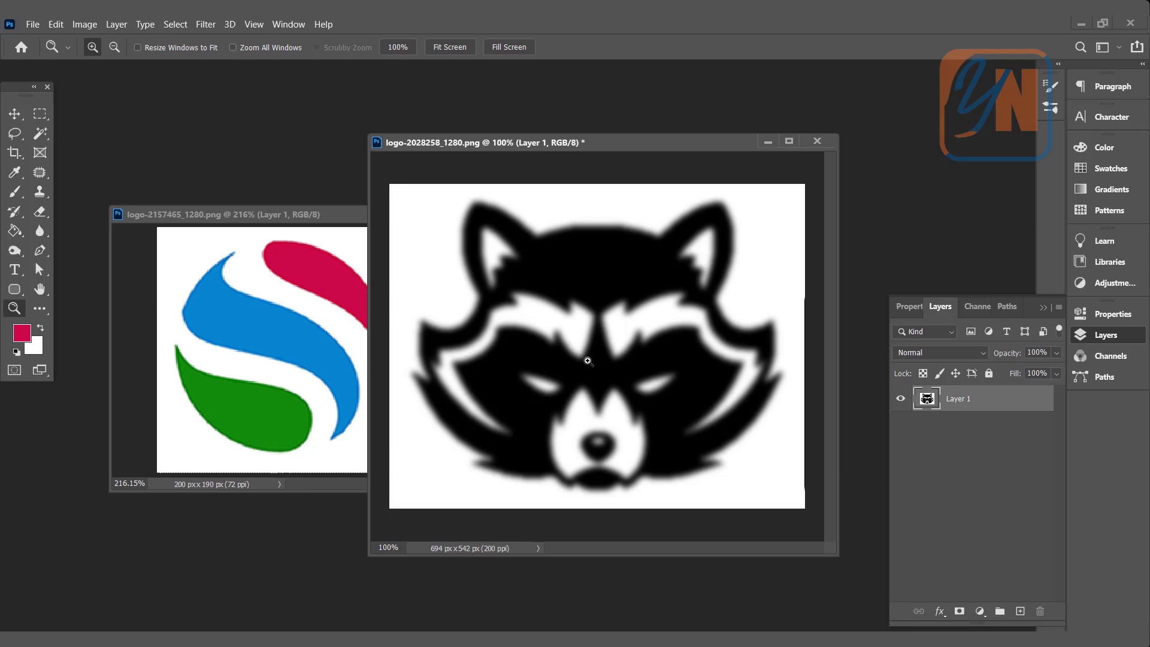
Harden the raccoon logo's blurred edges with Curves, moving the white point to input 156 and the black point inward close to it
{"action": "left_click", "coordinate": [84, 24]}
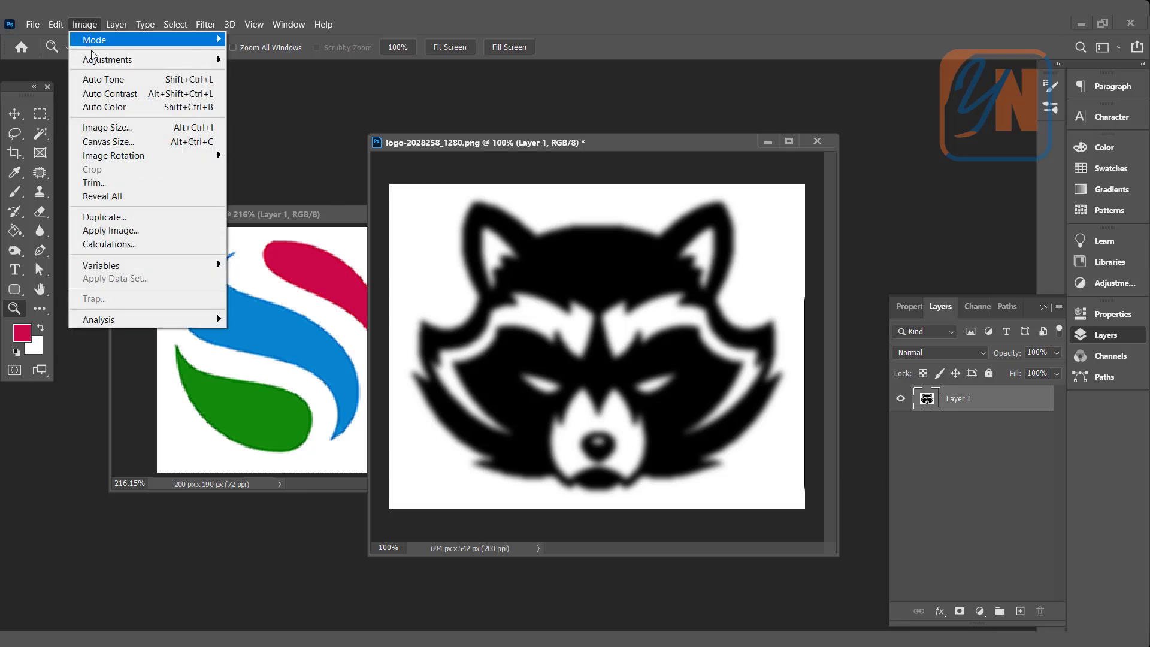
{"action": "mouse_move", "coordinate": [214, 64]}
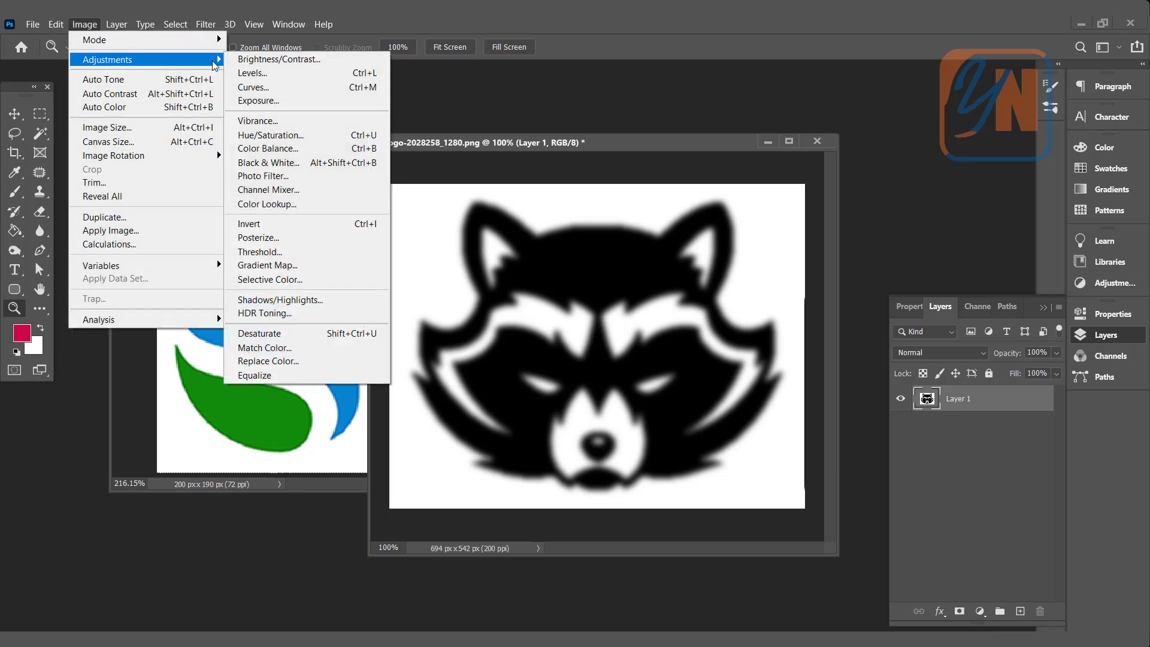
{"action": "left_click", "coordinate": [294, 87]}
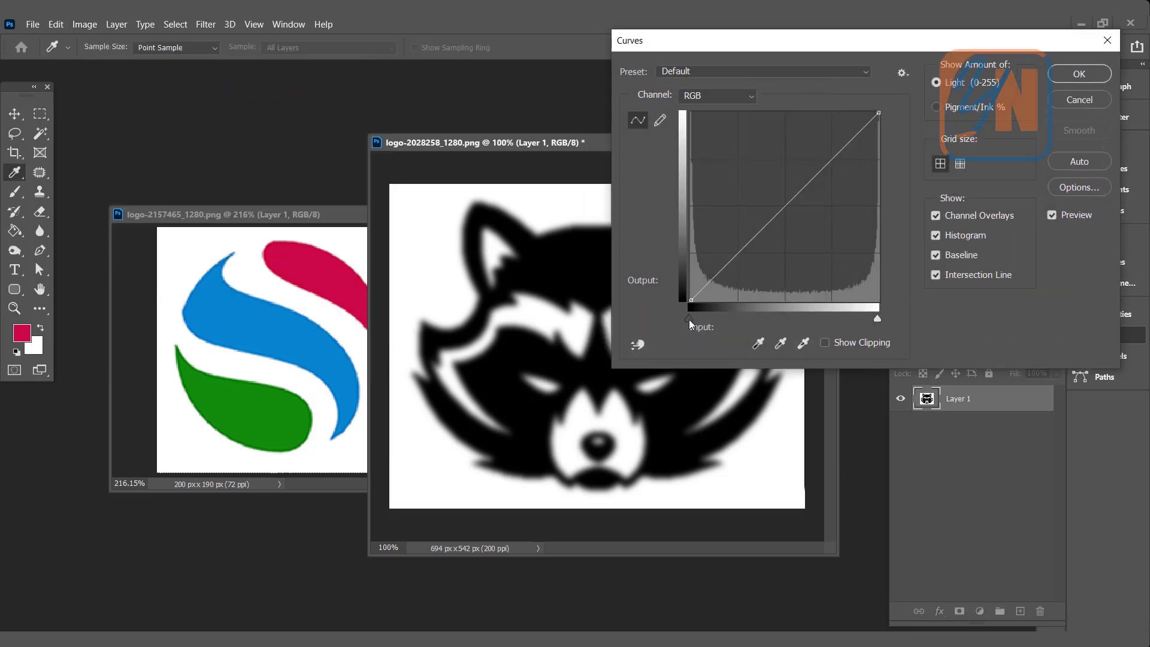
{"action": "left_click_drag", "start_coordinate": [689, 321], "coordinate": [767, 325]}
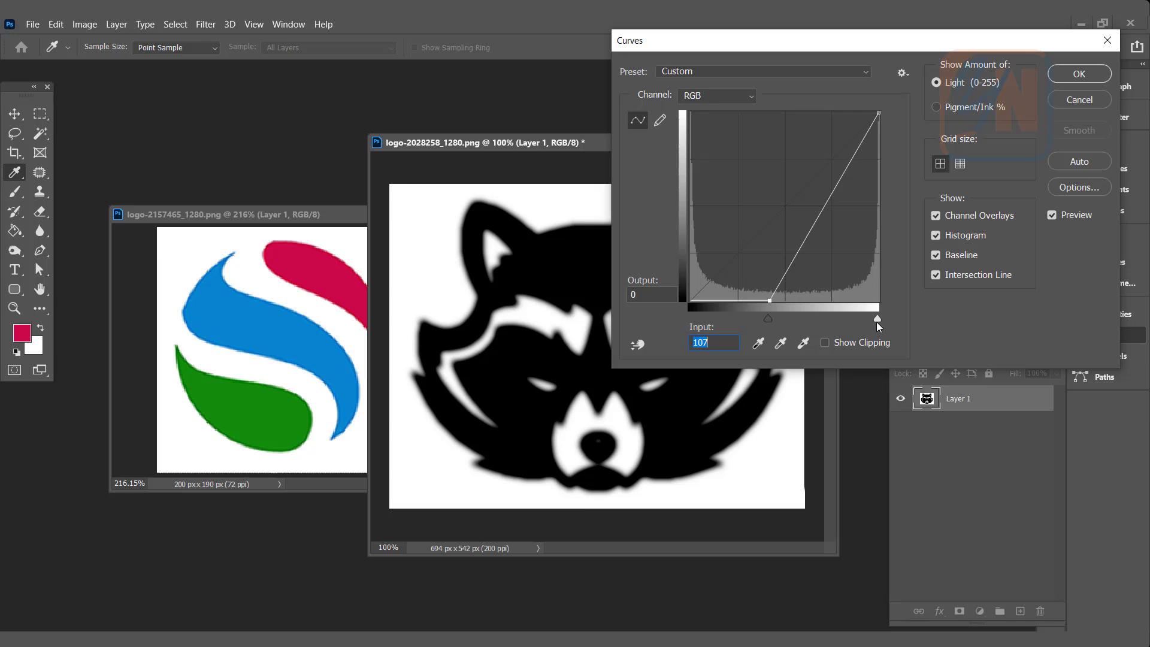
{"action": "left_click_drag", "start_coordinate": [877, 320], "coordinate": [804, 323]}
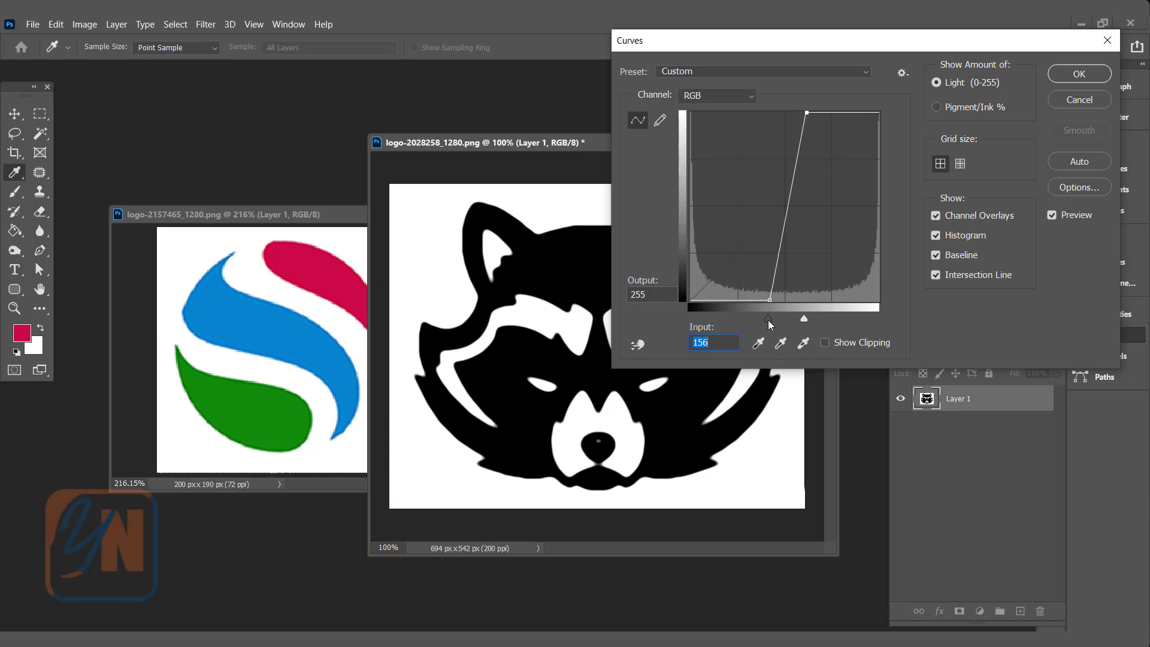
{"action": "left_click_drag", "start_coordinate": [768, 319], "coordinate": [782, 319]}
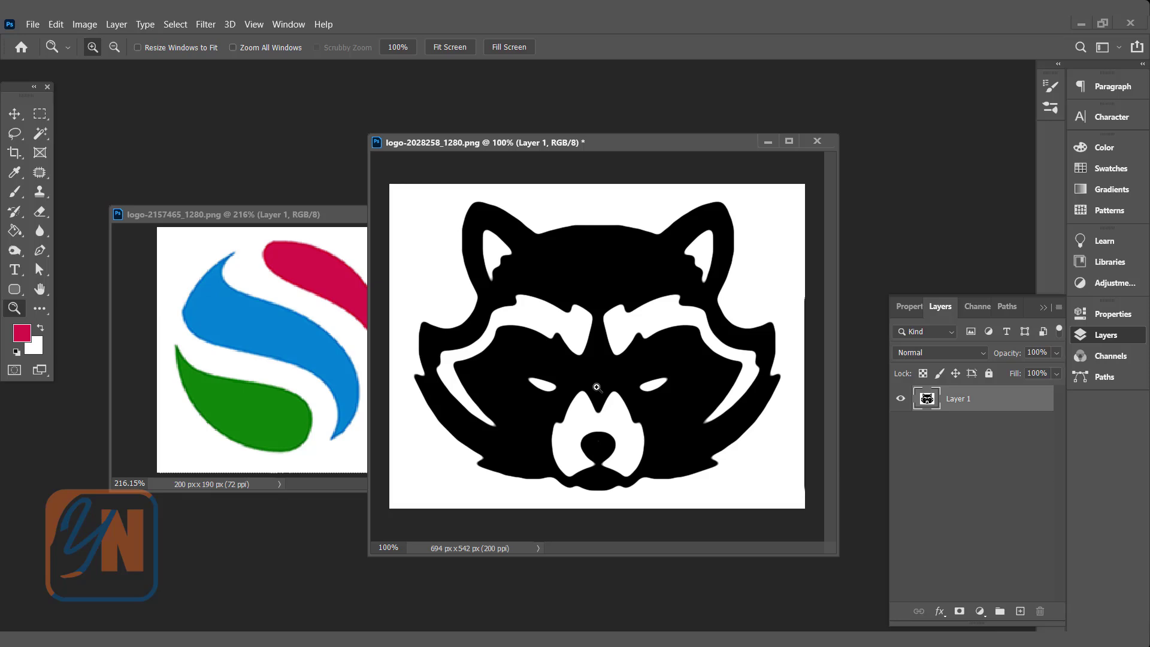
Minimize the raccoon logo document and open the image size settings of the three-colour logo
{"action": "left_click_drag", "start_coordinate": [396, 142], "coordinate": [423, 87]}
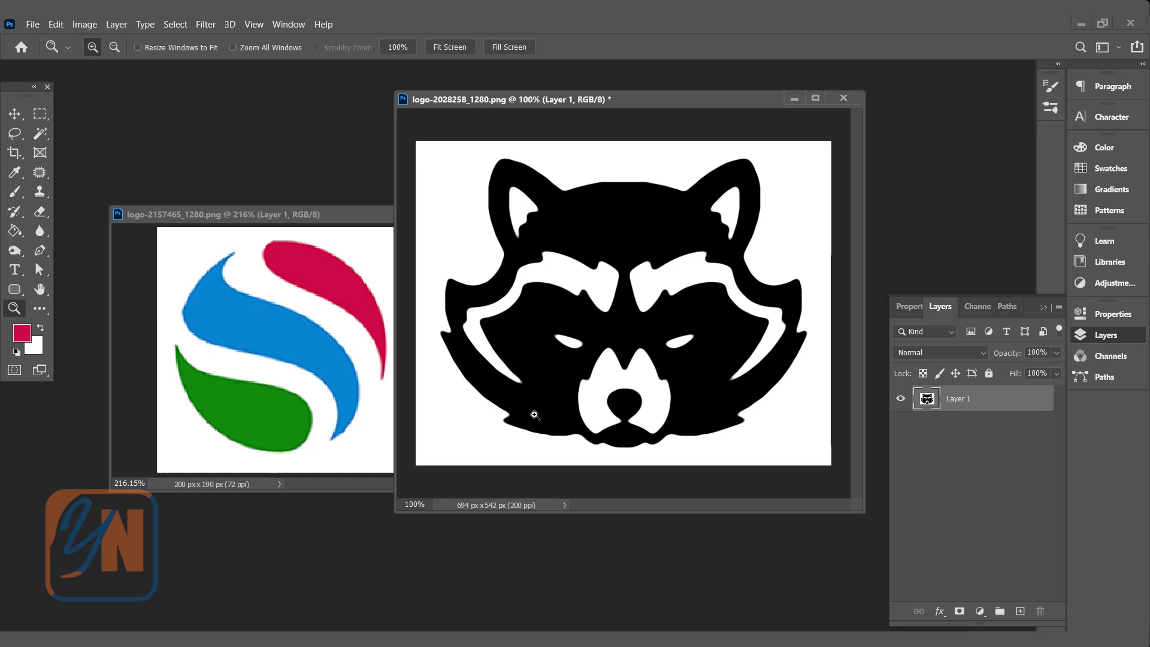
{"action": "left_click", "coordinate": [789, 98]}
{"action": "left_click_drag", "start_coordinate": [356, 216], "coordinate": [401, 168]}
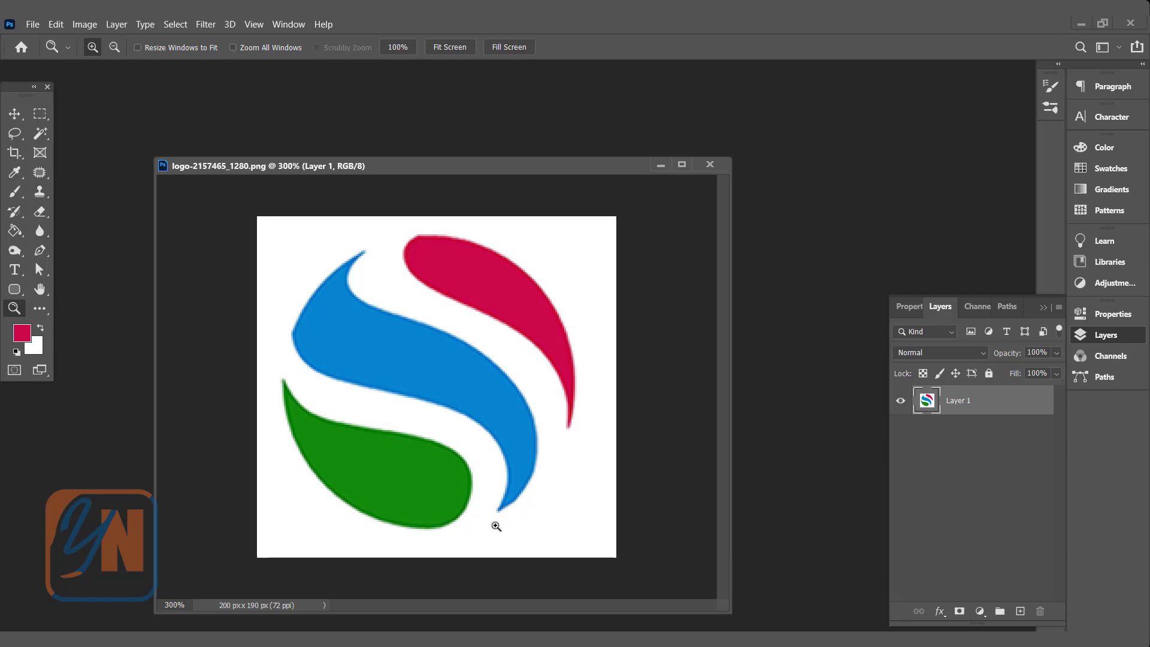
{"action": "right_click", "coordinate": [515, 166]}
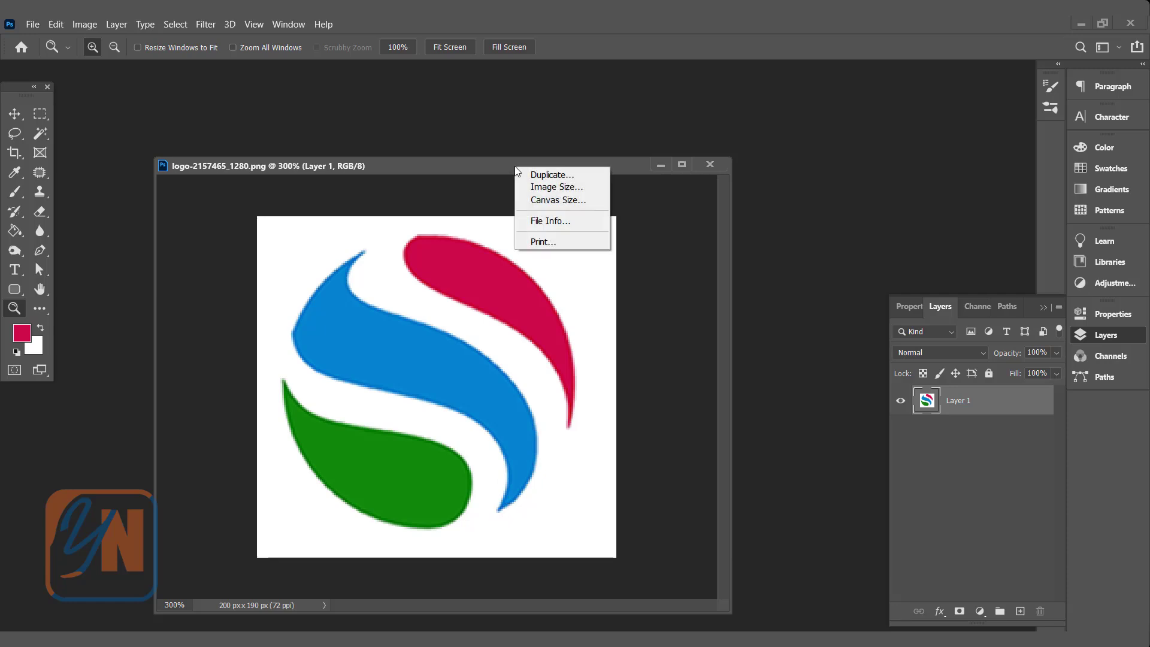
{"action": "left_click", "coordinate": [545, 188]}
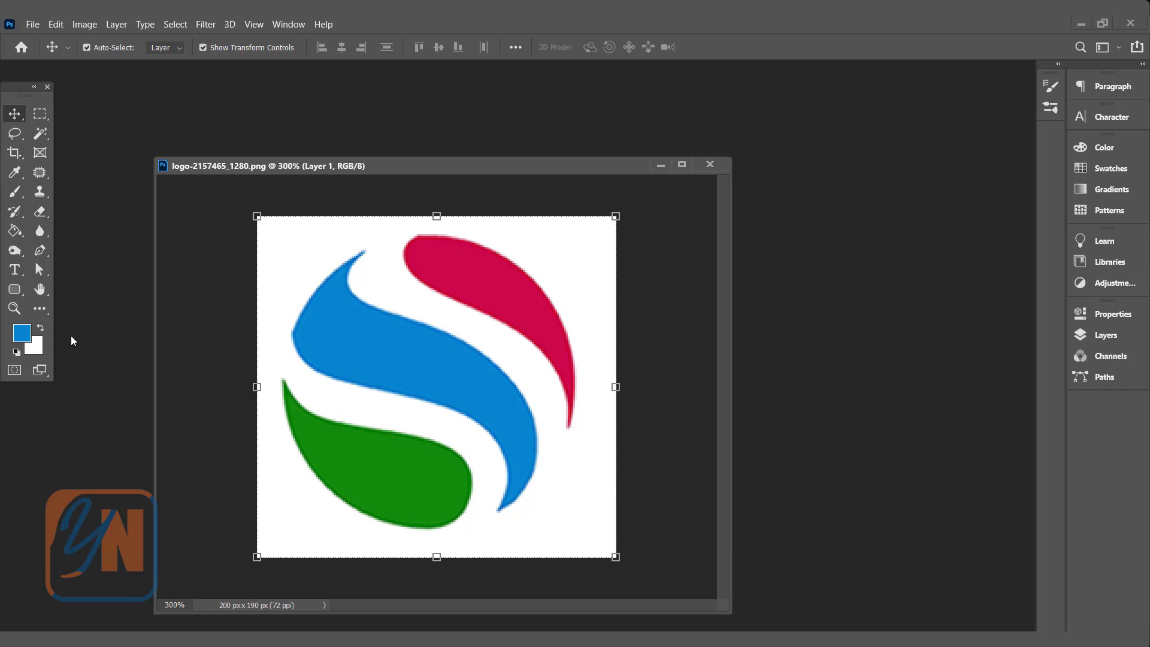
Add the logo's blue foreground colour #0787d0 to the swatches under the default name
{"action": "left_click", "coordinate": [20, 335]}
{"action": "left_click_drag", "start_coordinate": [282, 218], "coordinate": [680, 149]}
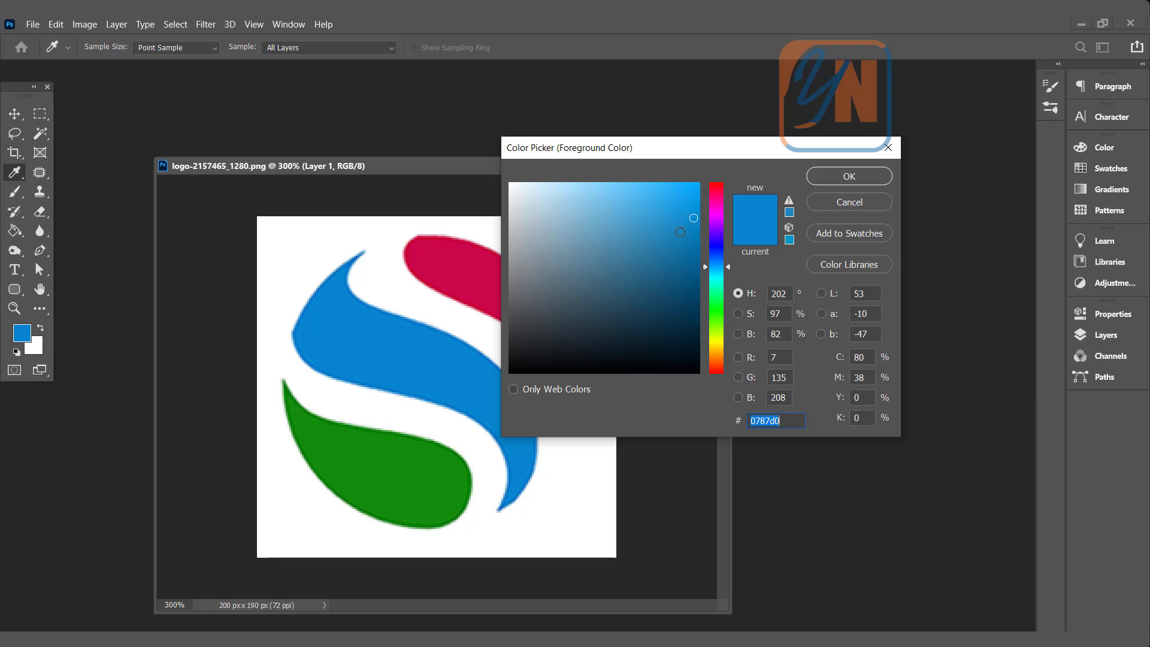
{"action": "left_click", "coordinate": [848, 234]}
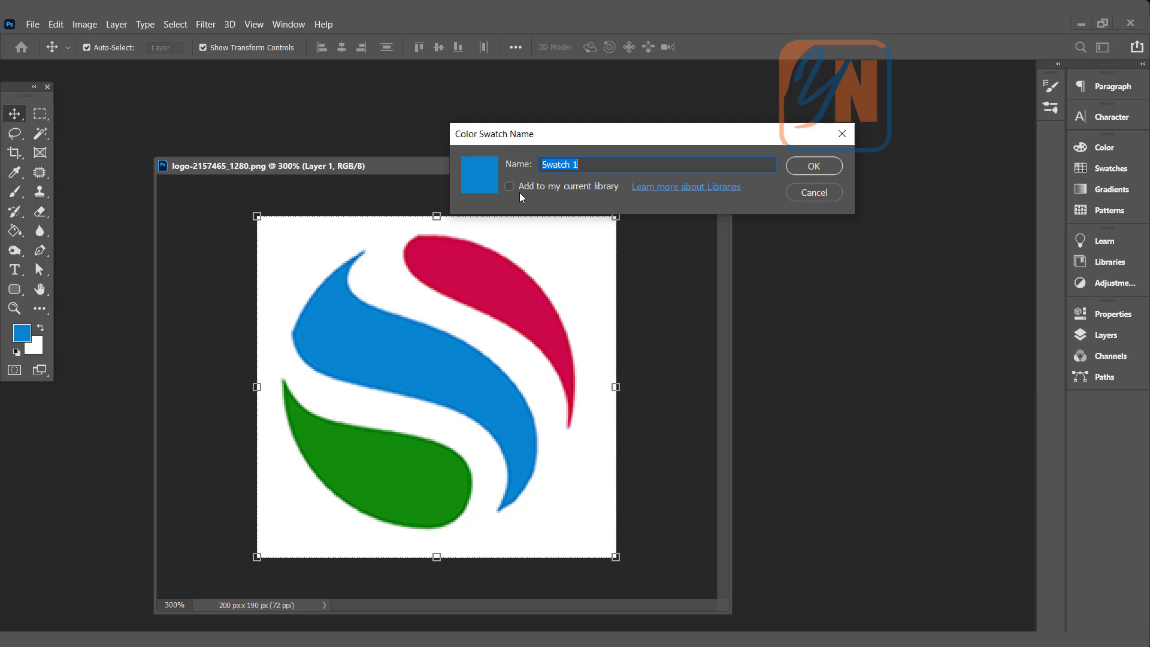
{"action": "left_click", "coordinate": [802, 168]}
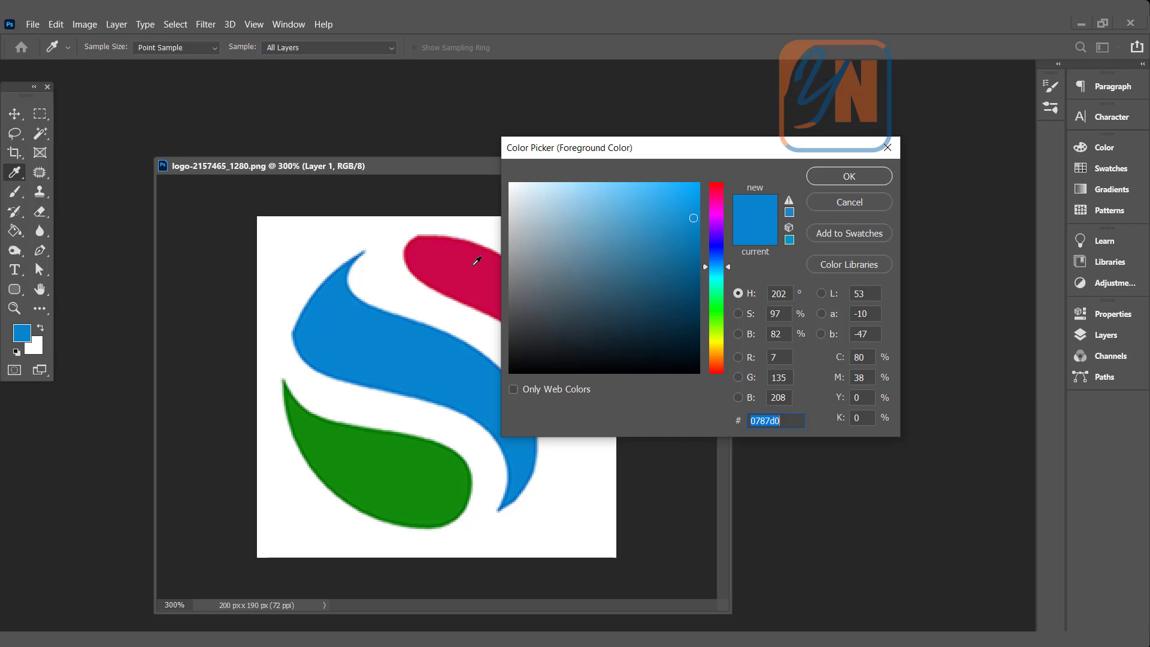
Sample the crimson shape's colour #cd074a and add it to the swatches under the default name
{"action": "left_click", "coordinate": [476, 261]}
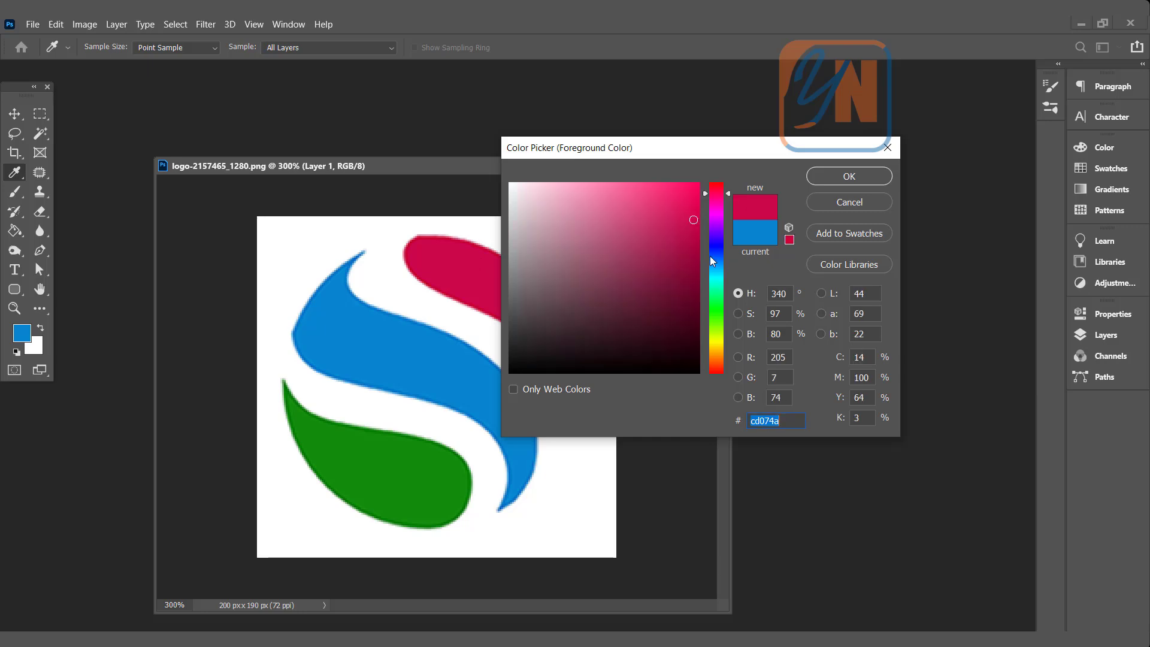
{"action": "left_click", "coordinate": [857, 232]}
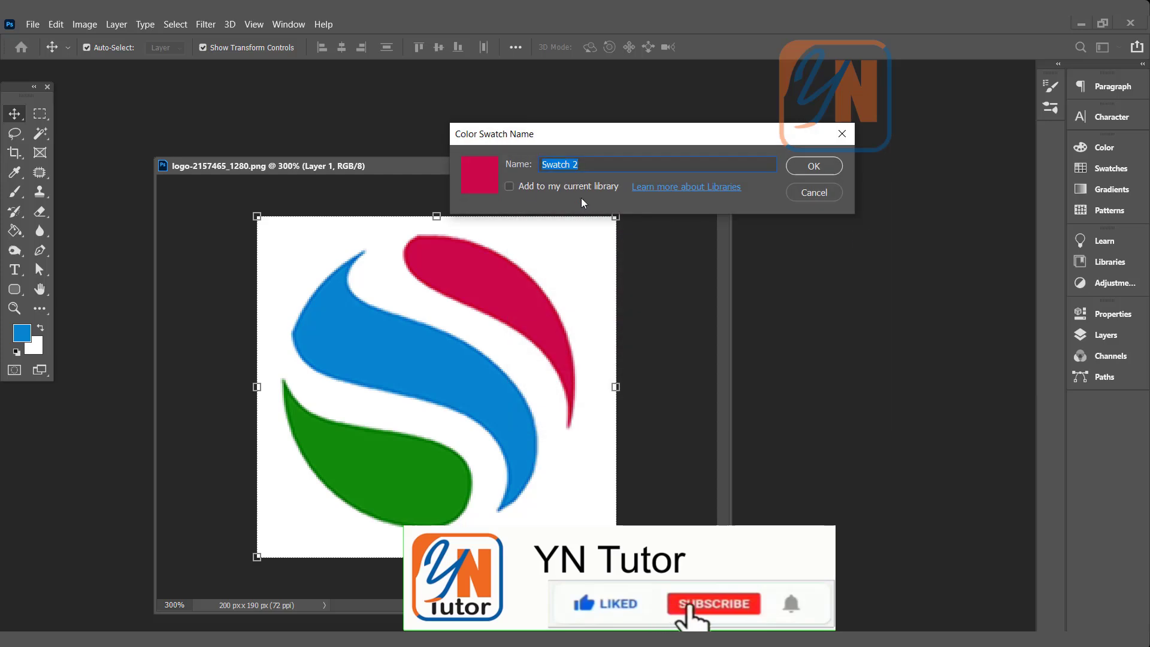
{"action": "left_click", "coordinate": [813, 167]}
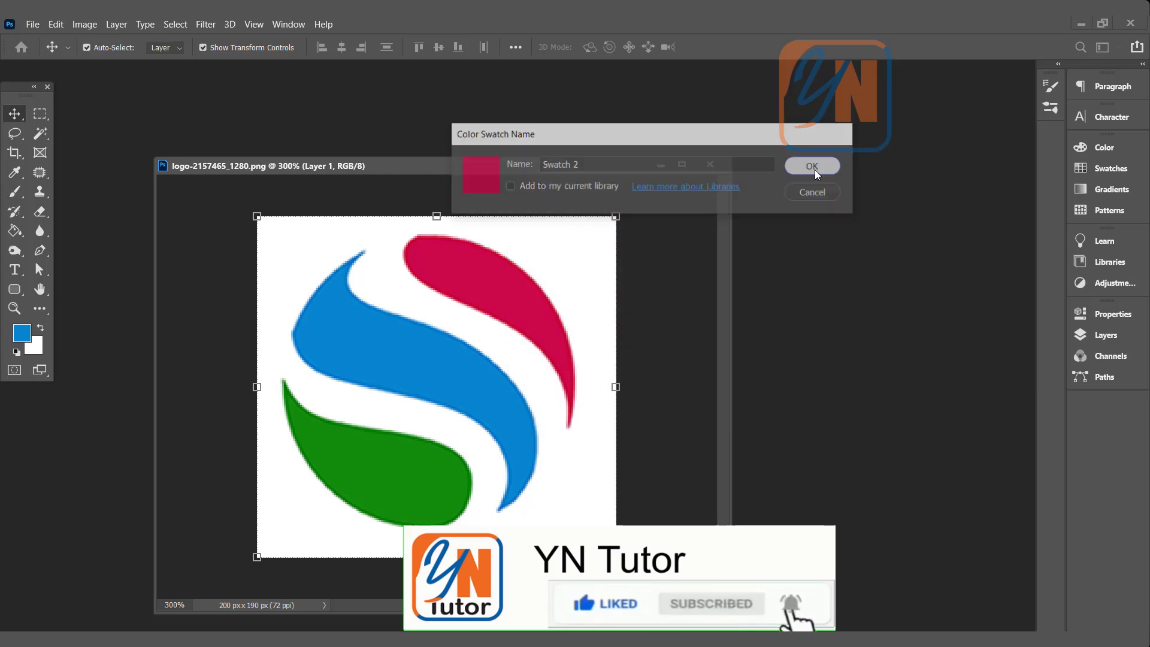
Sample the green shape's colour #148c0e, add it to the swatches under the default name, and close the colour picker
{"action": "left_click", "coordinate": [397, 460]}
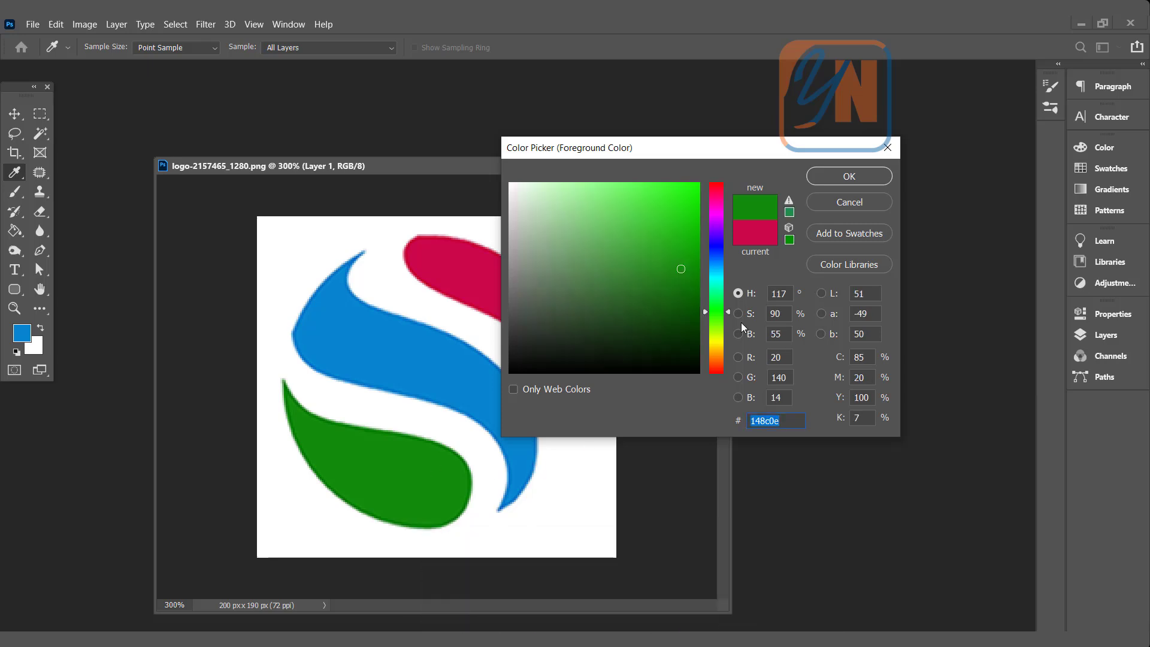
{"action": "left_click", "coordinate": [846, 235]}
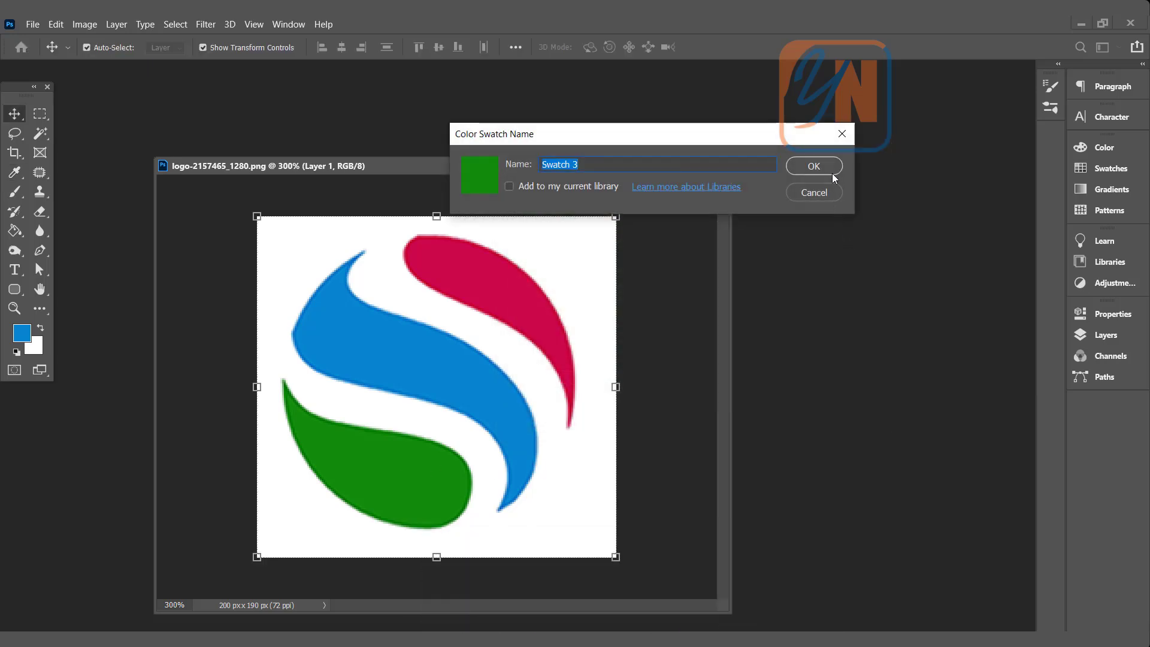
{"action": "left_click", "coordinate": [830, 166]}
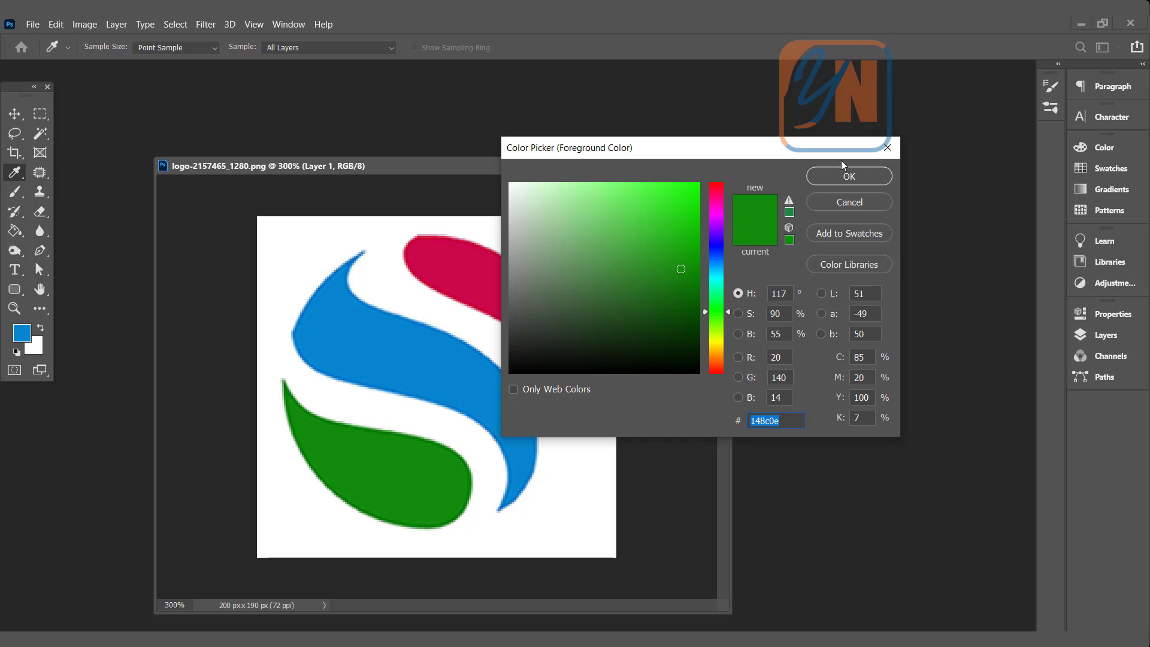
{"action": "left_click", "coordinate": [882, 151]}
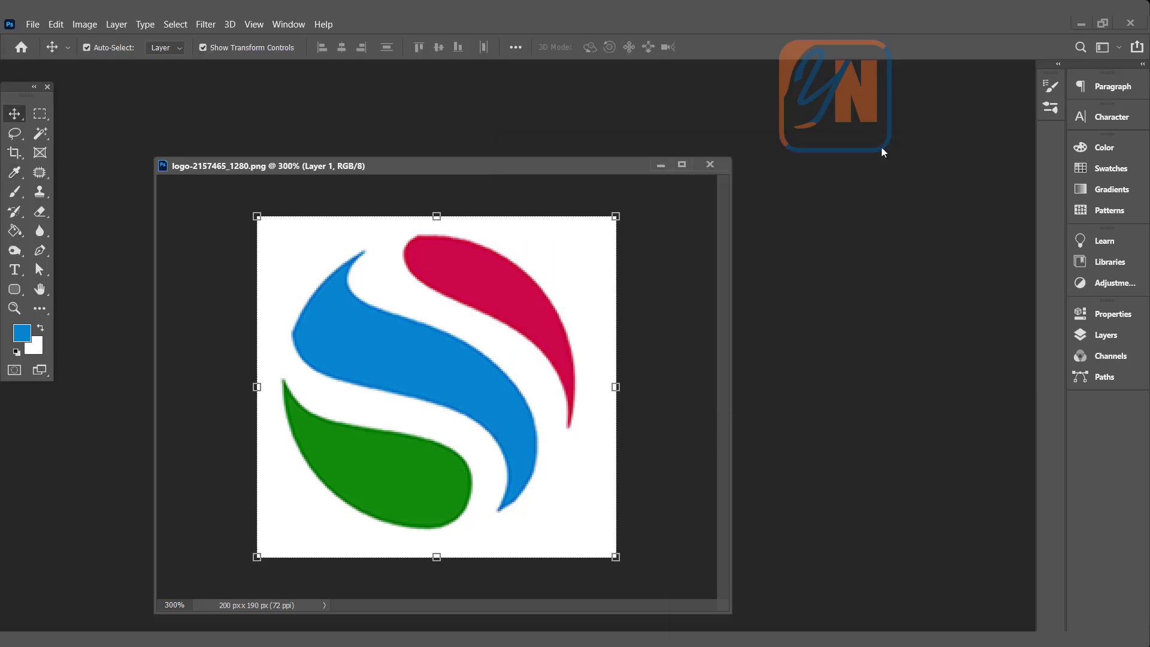
Show the saved blue, crimson and green colours at the end of the swatch list and reposition the logo document
{"action": "left_click", "coordinate": [1095, 167]}
{"action": "left_click_drag", "start_coordinate": [1059, 210], "coordinate": [1046, 292]}
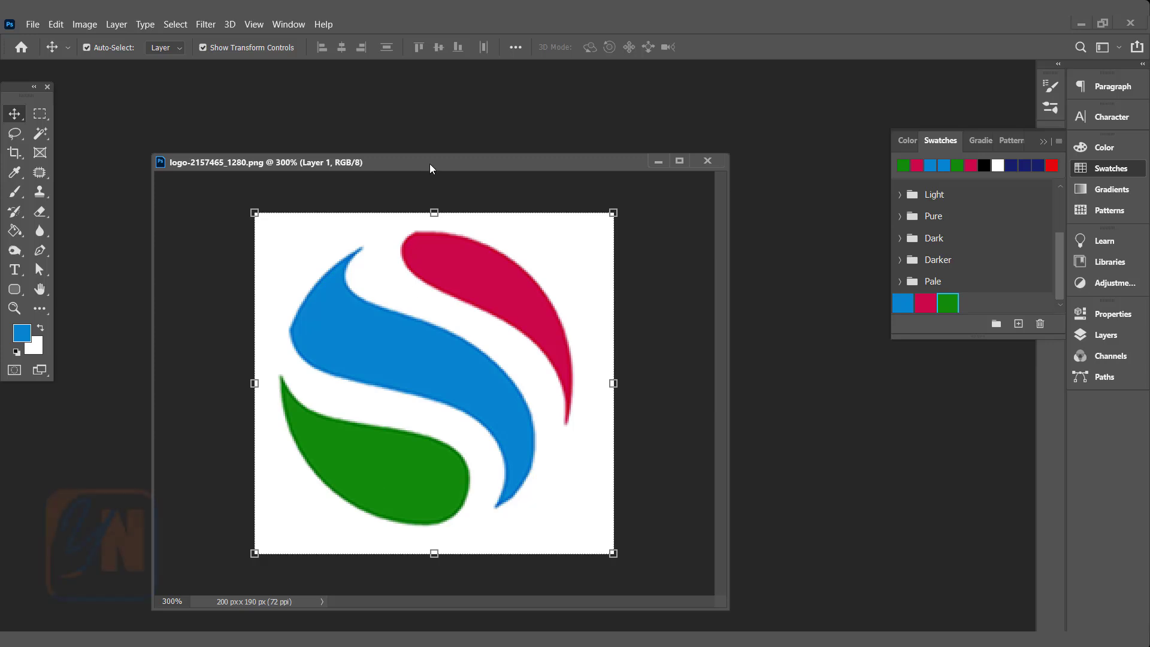
{"action": "left_click_drag", "start_coordinate": [429, 164], "coordinate": [436, 145]}
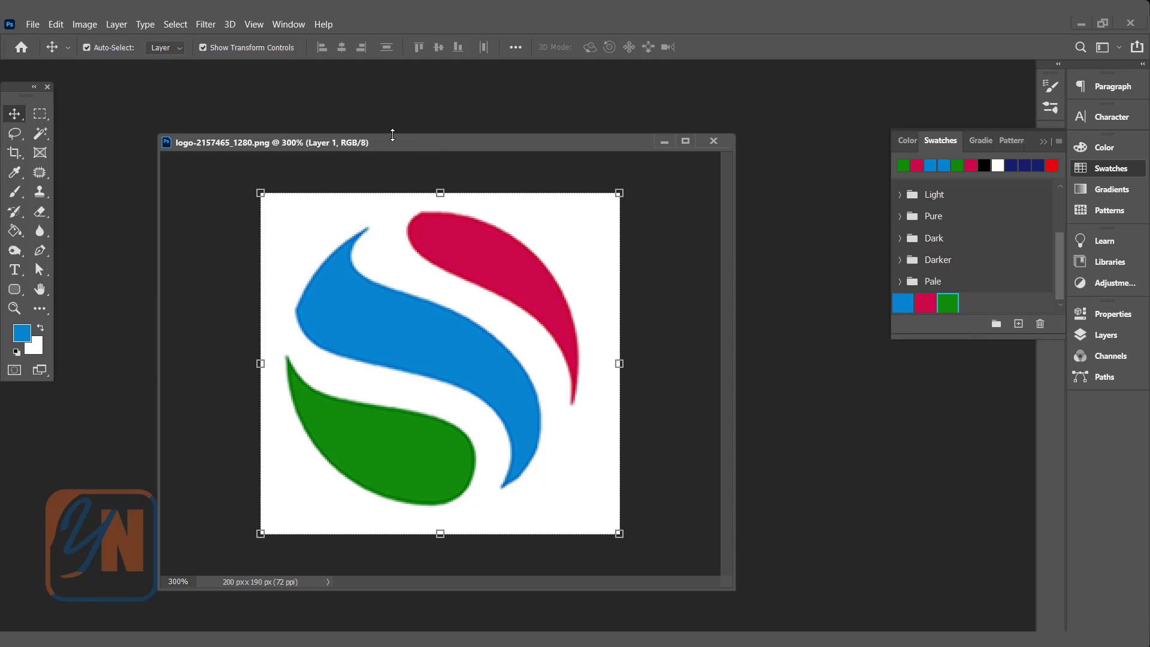
Resample the logo image to a resolution of 200 pixels/inch and view it at 100%
{"action": "left_click", "coordinate": [93, 24]}
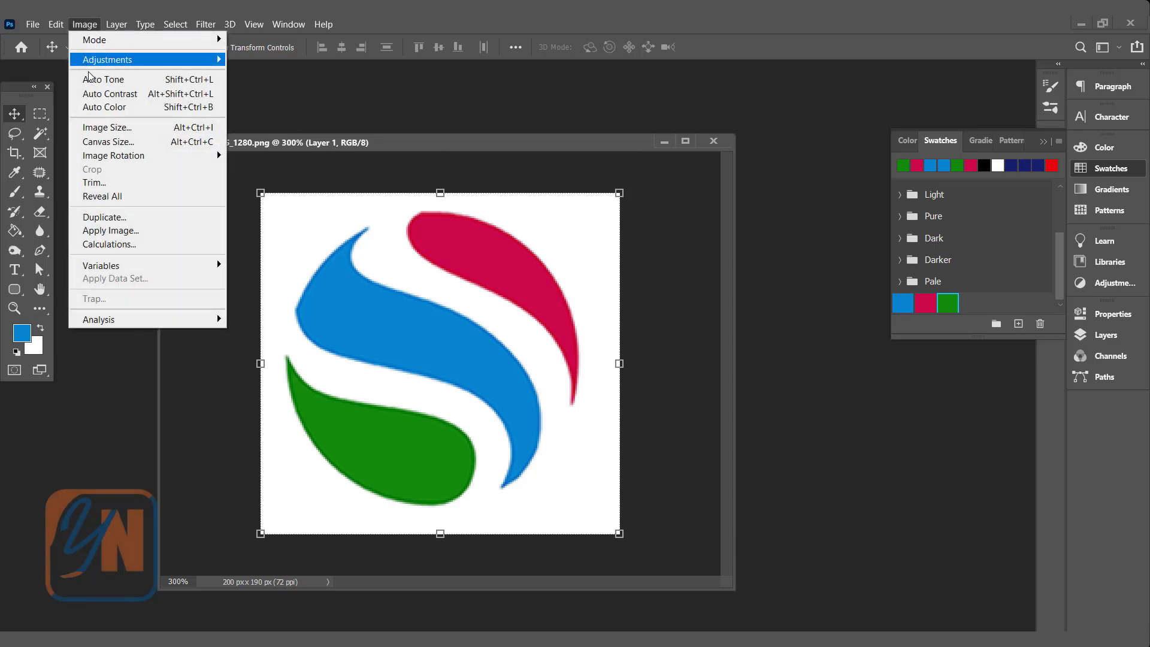
{"action": "left_click", "coordinate": [121, 128]}
{"action": "left_click", "coordinate": [628, 256]}
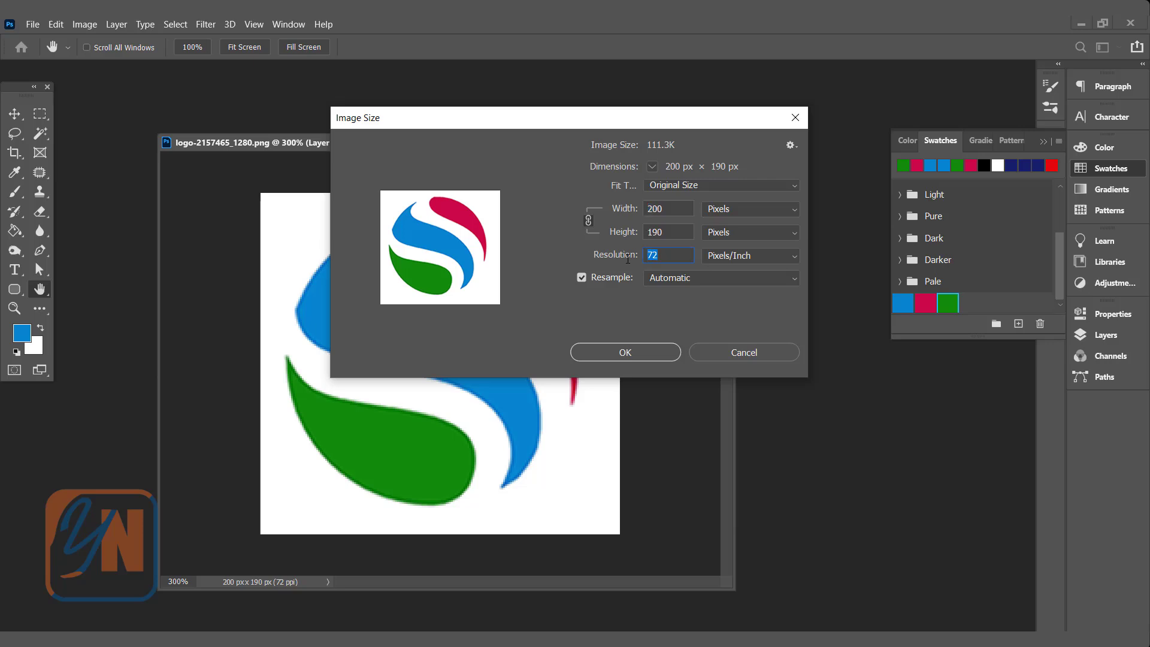
{"action": "type", "text": "200"}
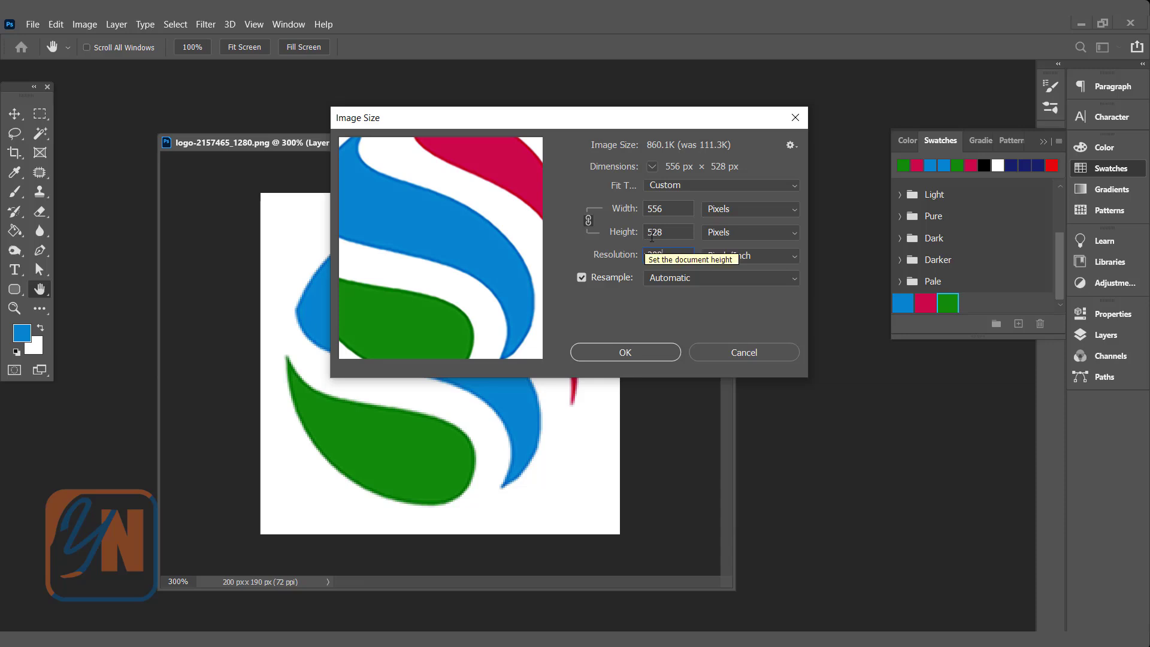
{"action": "left_click", "coordinate": [626, 352]}
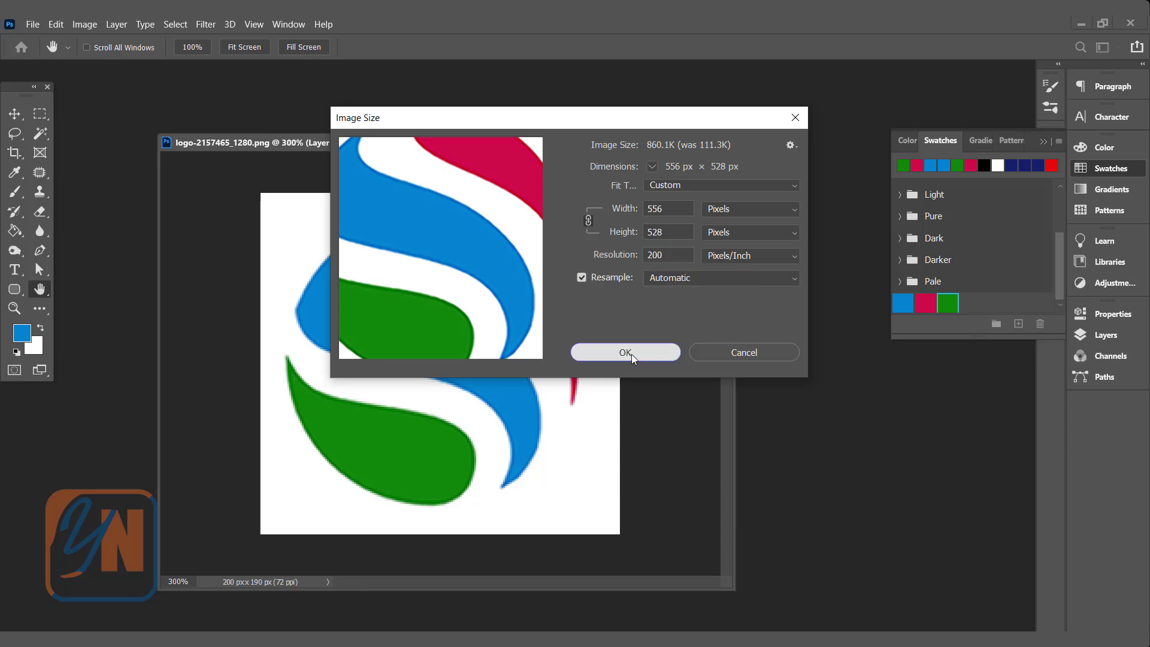
{"action": "left_click", "coordinate": [12, 312]}
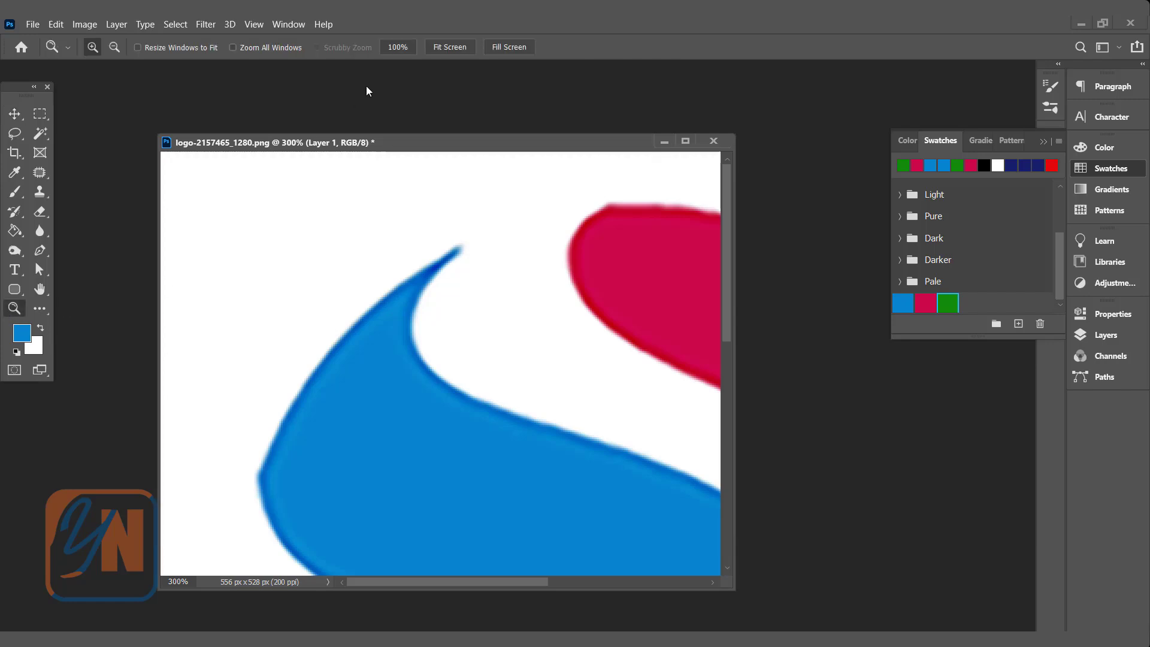
{"action": "left_click", "coordinate": [397, 46]}
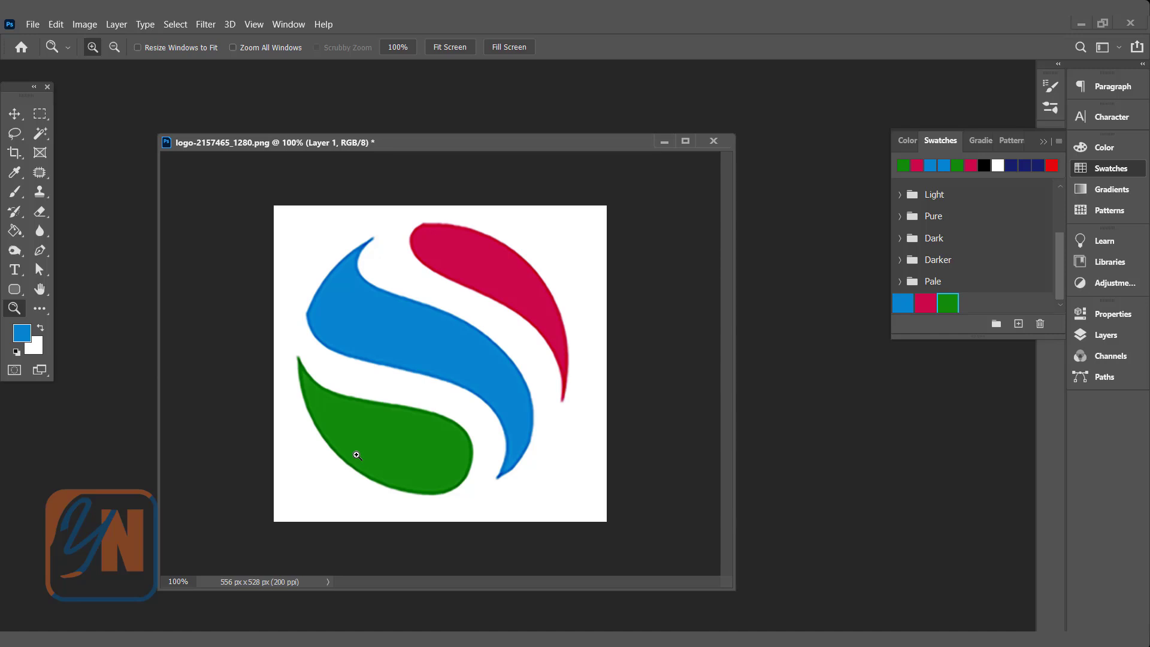
Desaturate the upsampled logo to turn all three coloured shapes grey
{"action": "left_click", "coordinate": [83, 25]}
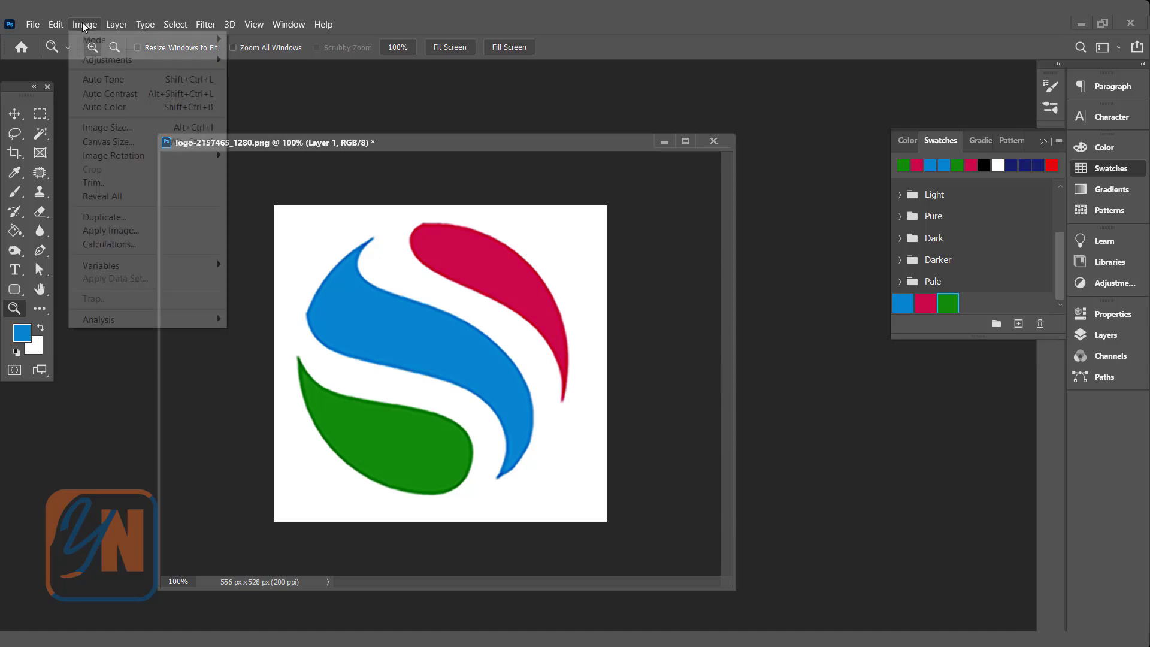
{"action": "mouse_move", "coordinate": [136, 59]}
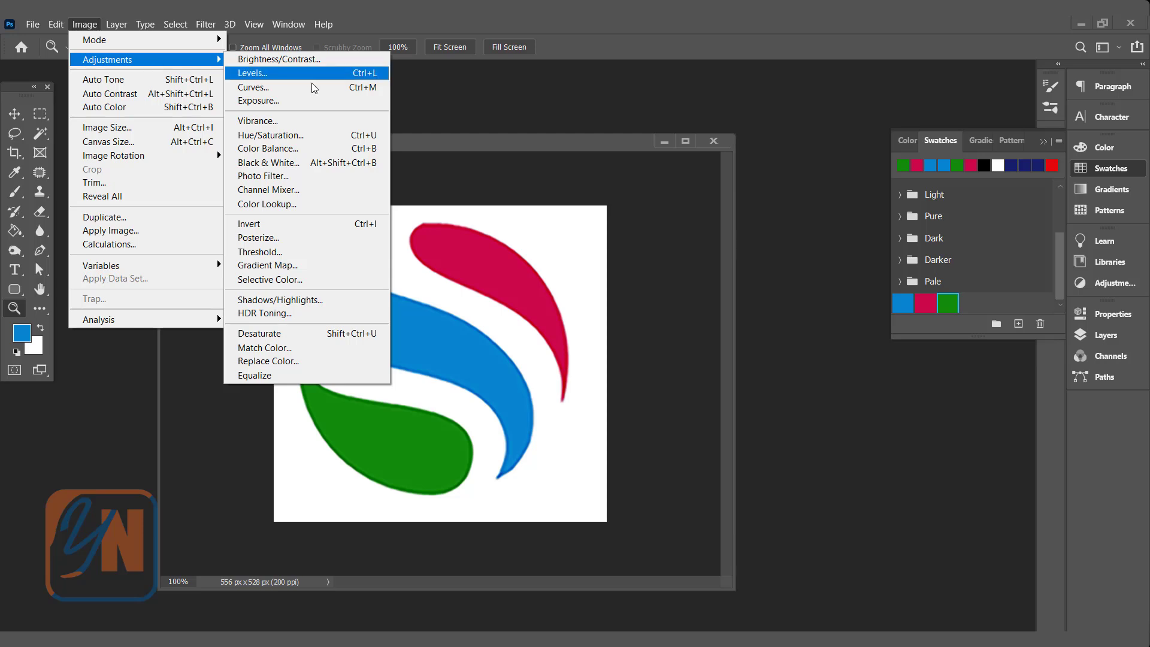
{"action": "left_click", "coordinate": [277, 336]}
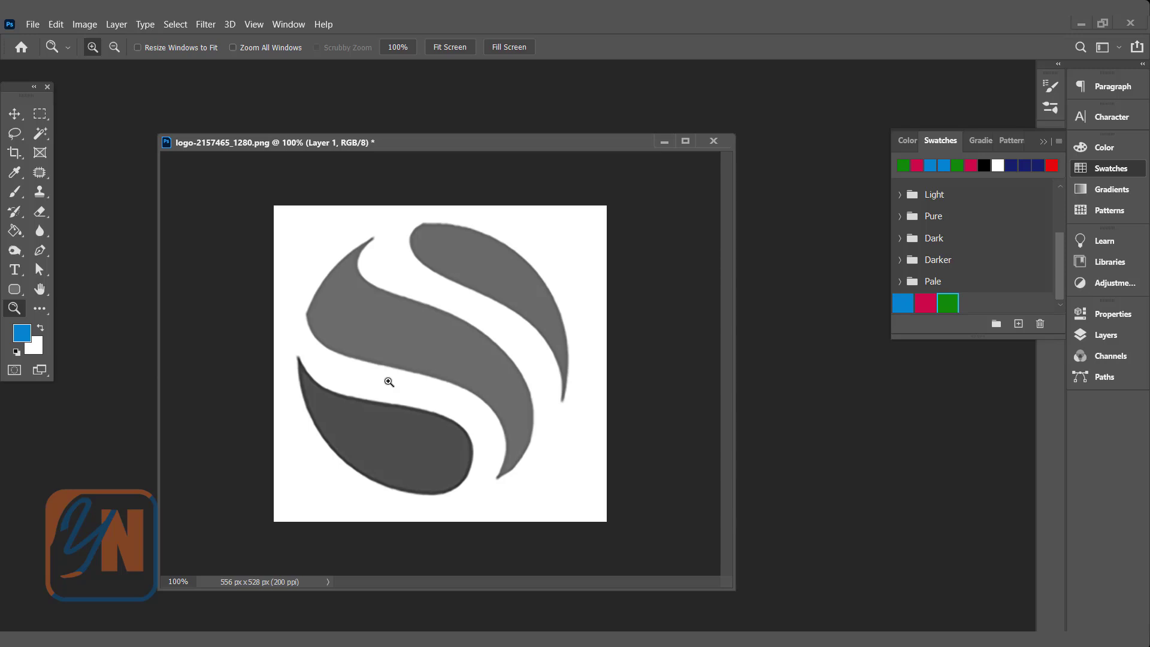
Apply a Gaussian Blur with a 3.5-pixel radius to the grey logo
{"action": "left_click", "coordinate": [205, 24]}
{"action": "mouse_move", "coordinate": [252, 189]}
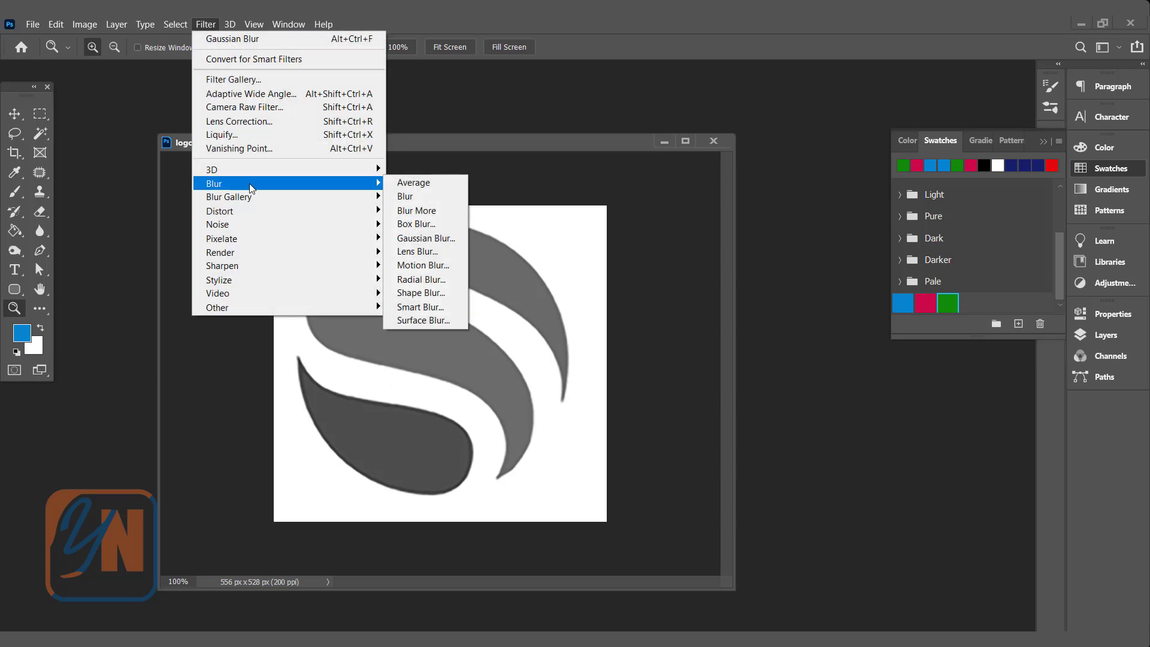
{"action": "left_click", "coordinate": [445, 240]}
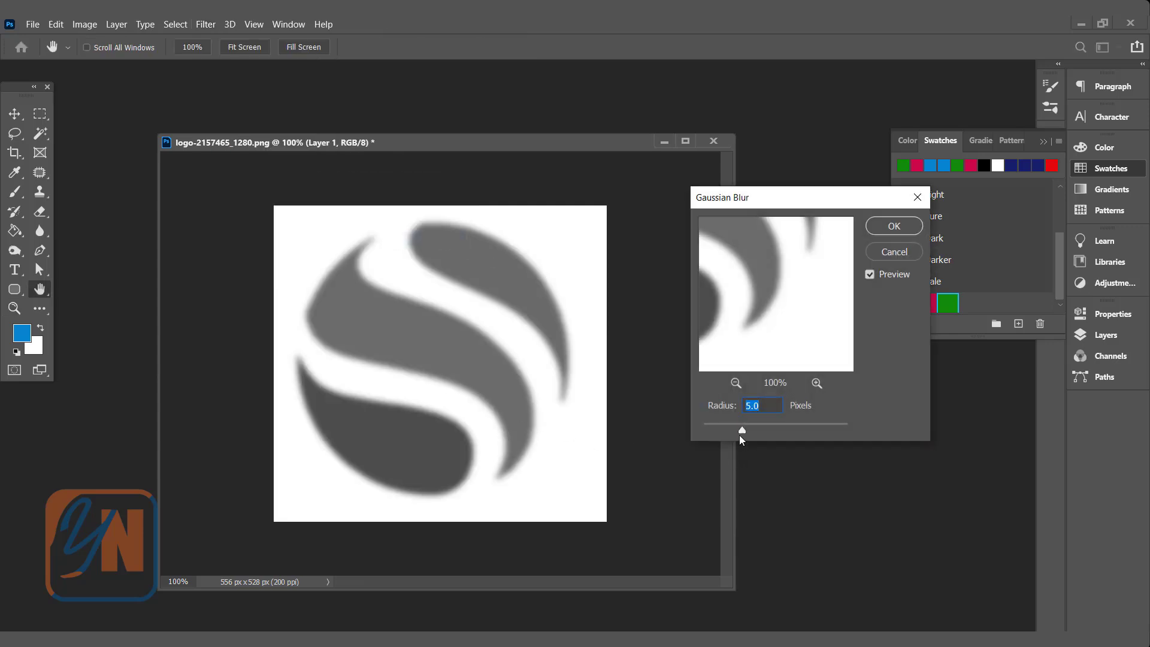
{"action": "left_click_drag", "start_coordinate": [741, 429], "coordinate": [730, 429]}
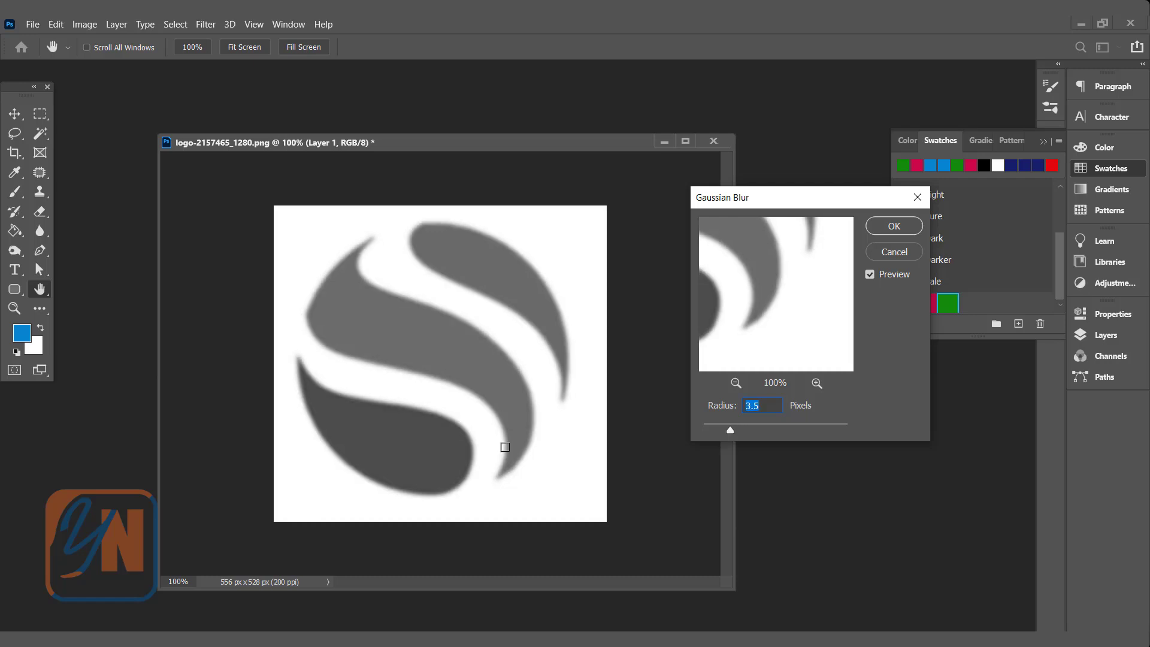
{"action": "left_click", "coordinate": [891, 226]}
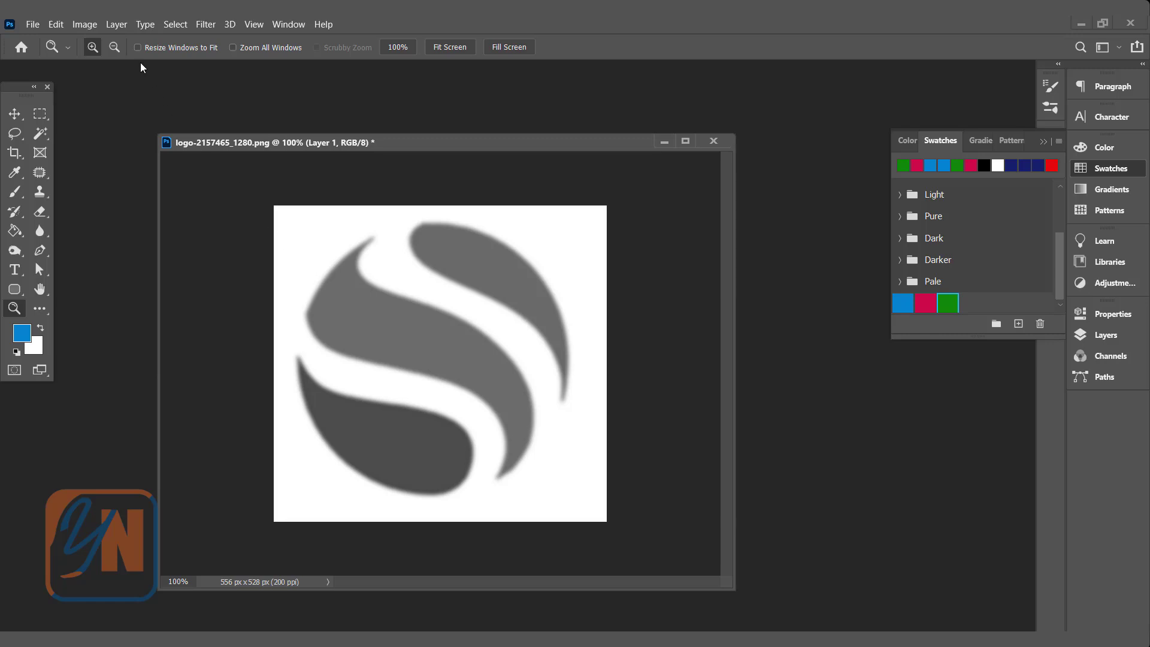
Sharpen the blurred logo into solid black shapes with Curves, setting the black point input to 136 and pulling the white point inward
{"action": "left_click", "coordinate": [84, 28]}
{"action": "mouse_move", "coordinate": [107, 62]}
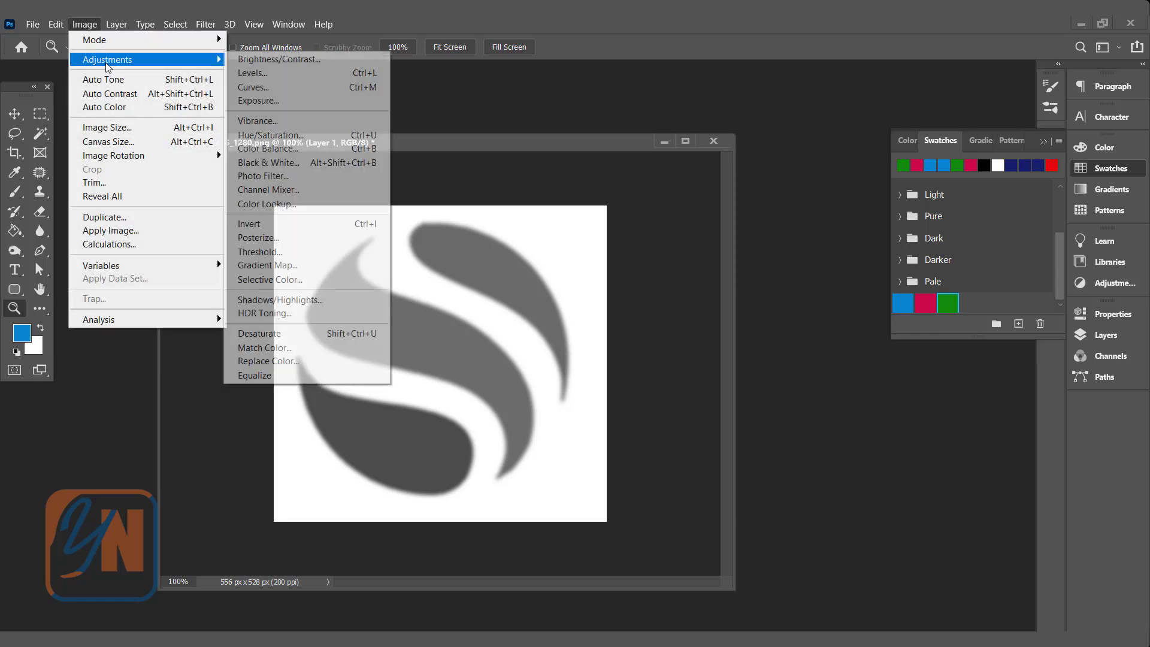
{"action": "left_click", "coordinate": [274, 88]}
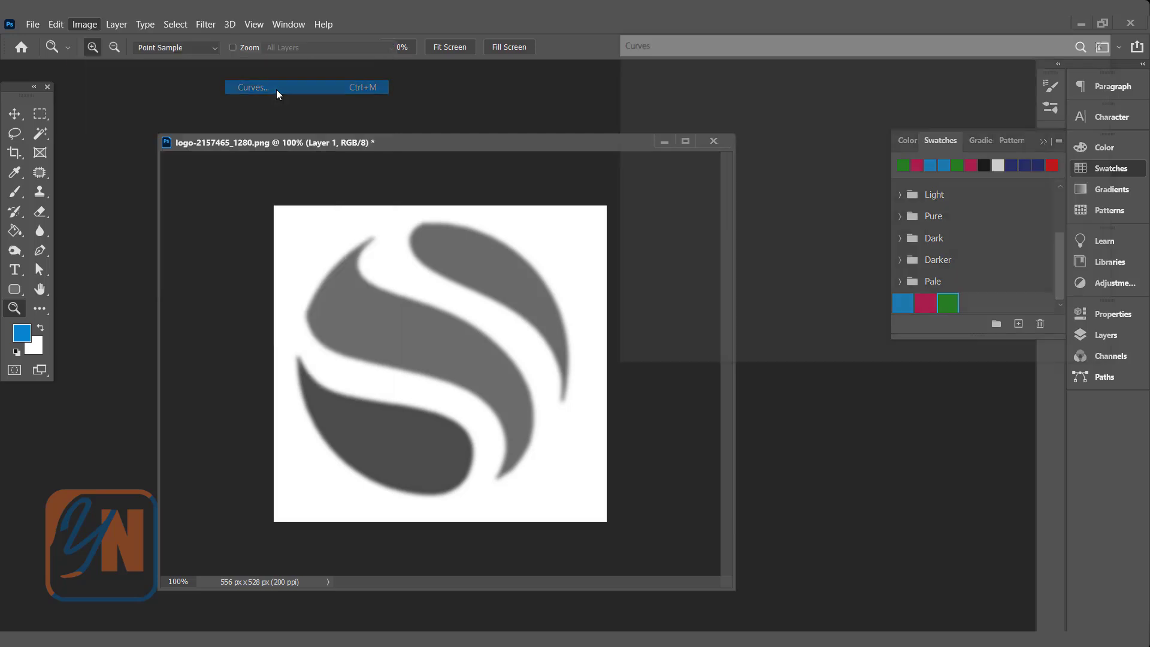
{"action": "left_click_drag", "start_coordinate": [690, 320], "coordinate": [756, 325]}
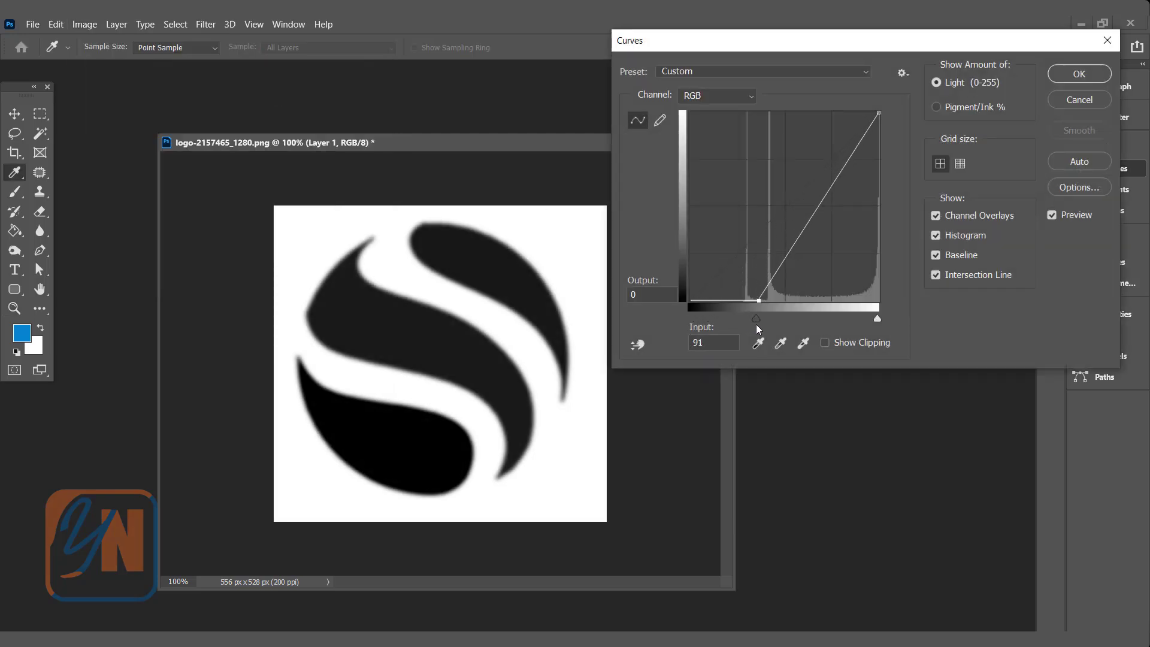
{"action": "left_click", "coordinate": [877, 318]}
{"action": "left_click_drag", "start_coordinate": [879, 318], "coordinate": [771, 320]}
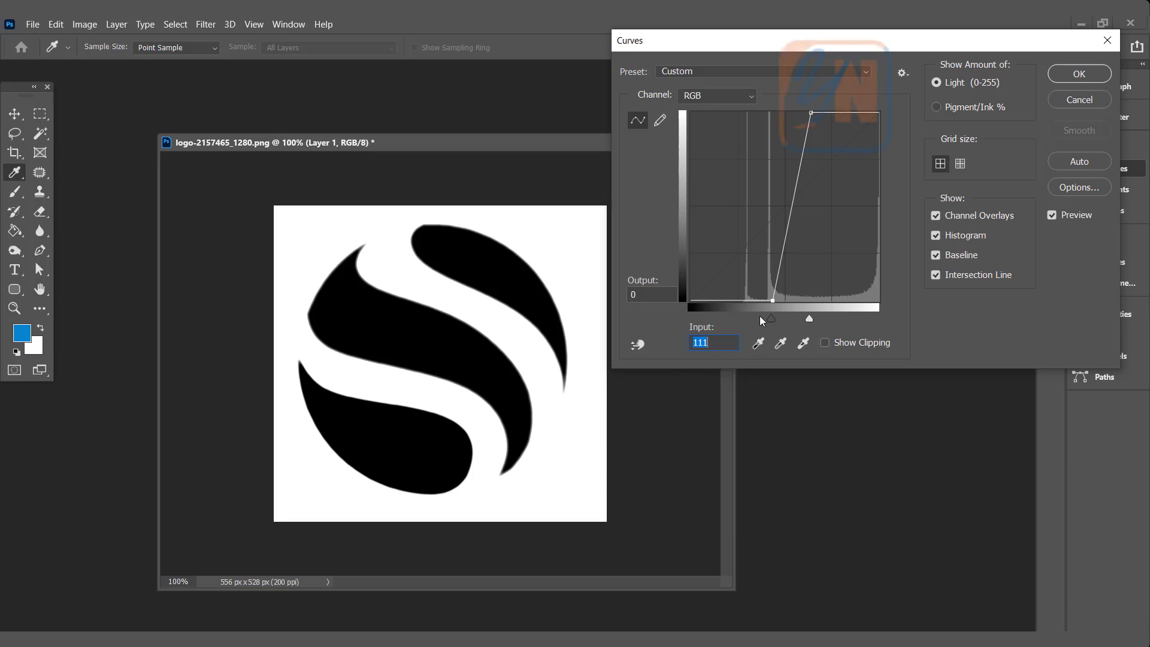
{"action": "left_click_drag", "start_coordinate": [770, 319], "coordinate": [788, 319]}
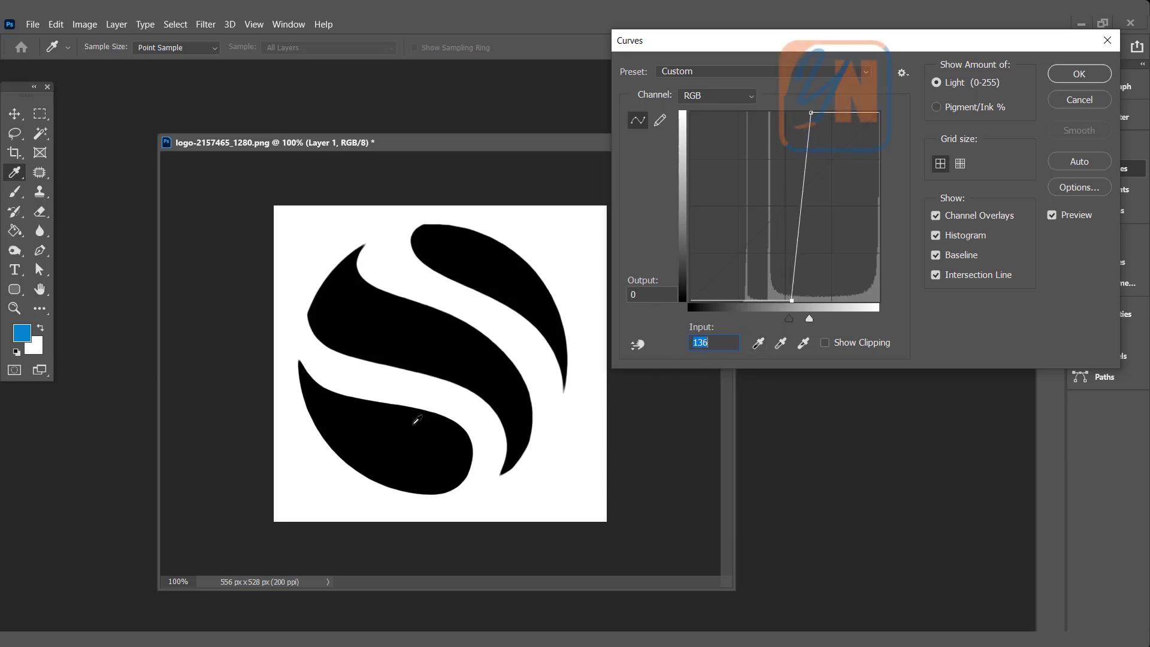
{"action": "left_click", "coordinate": [1068, 74]}
{"action": "key", "text": "z"}
{"action": "left_click", "coordinate": [1108, 335]}
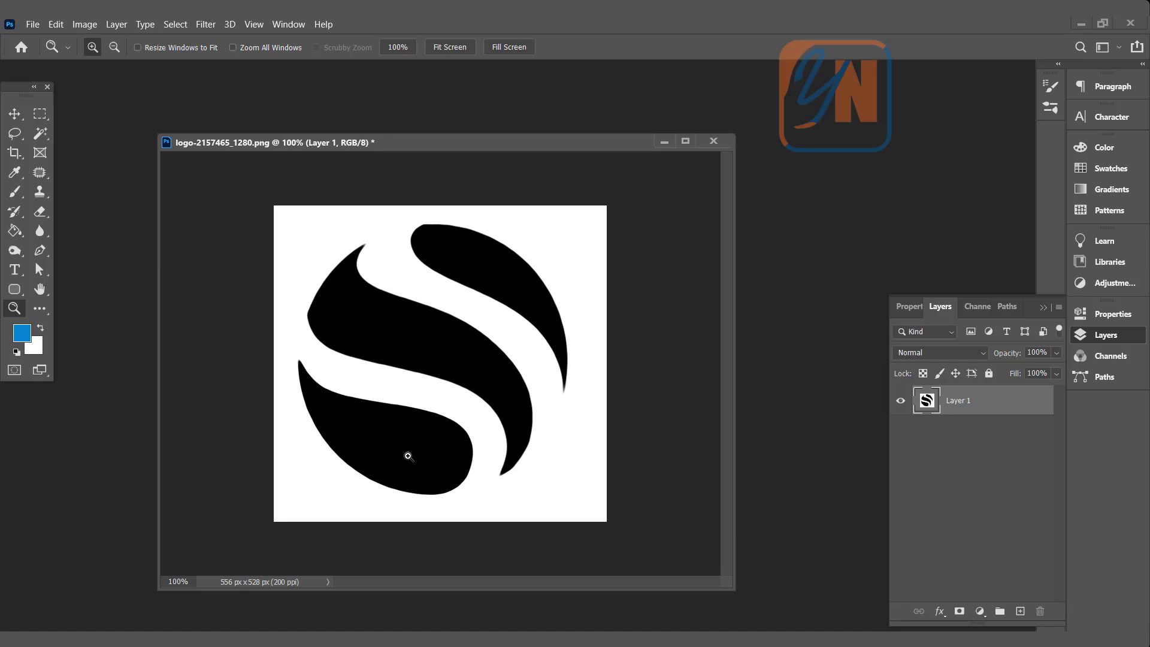
Fill the middle S-shaped band with the saved blue swatch using the Paint Bucket with Contiguous enabled
{"action": "left_click", "coordinate": [15, 231]}
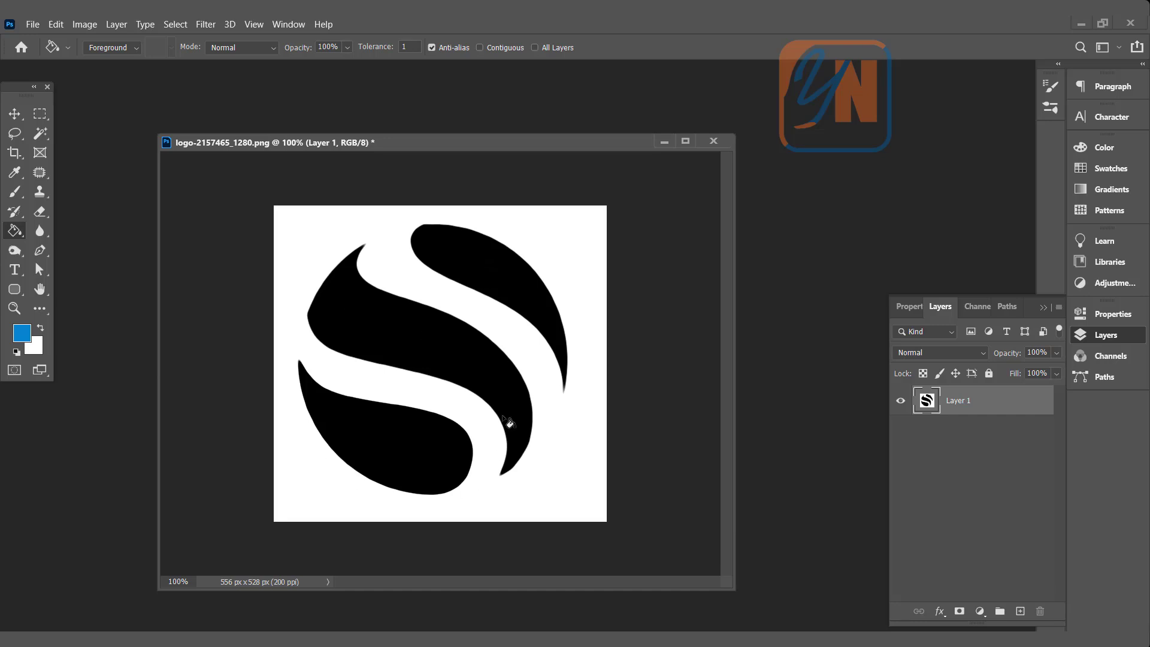
{"action": "left_click", "coordinate": [1104, 169]}
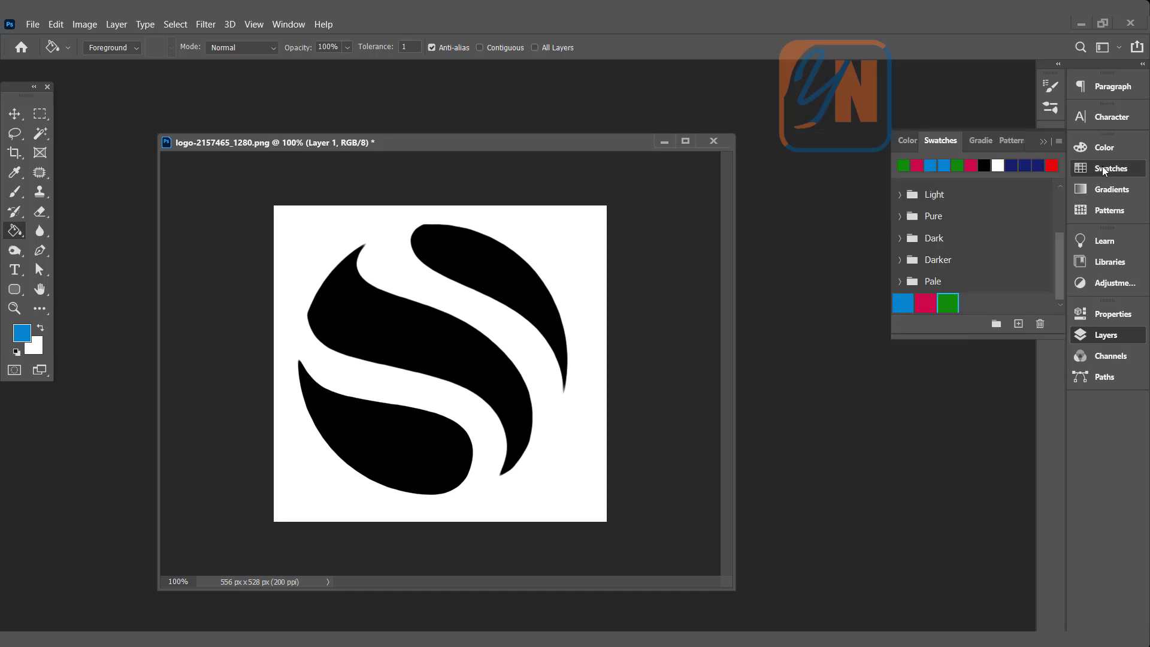
{"action": "left_click", "coordinate": [907, 299]}
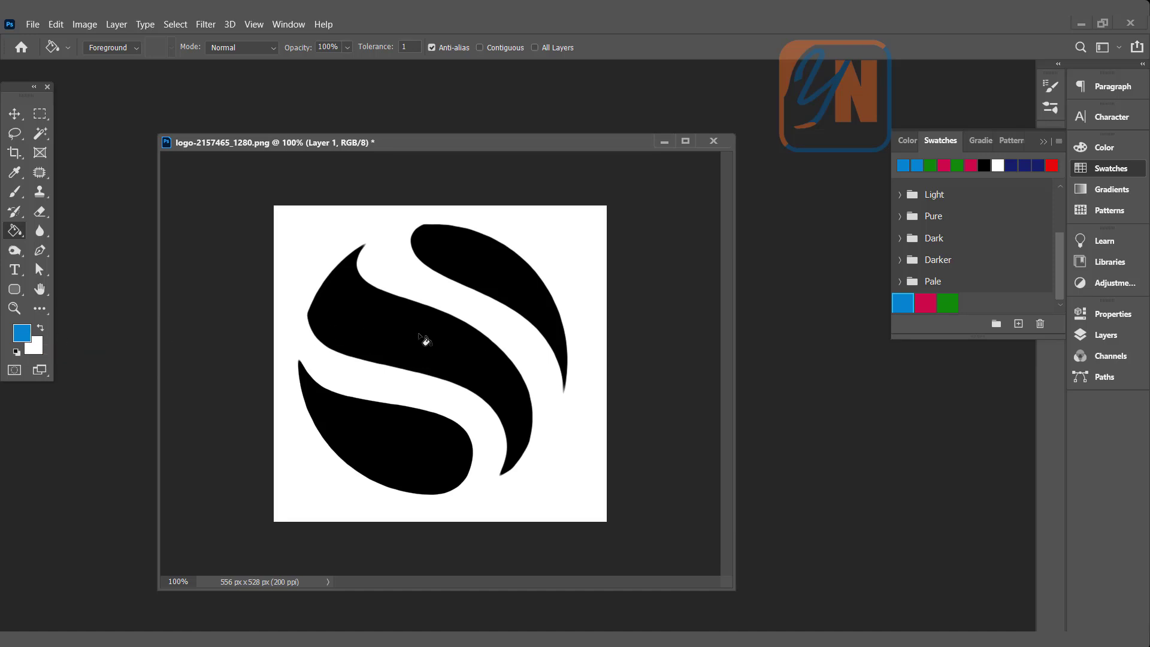
{"action": "left_click", "coordinate": [480, 48]}
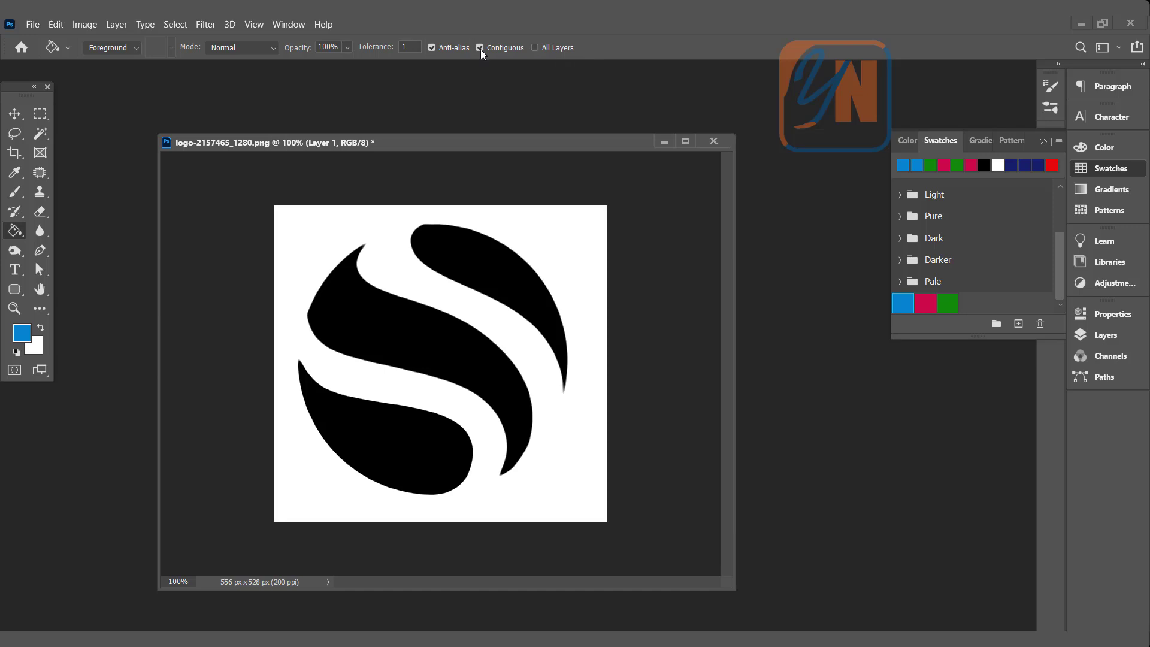
{"action": "left_click", "coordinate": [418, 336]}
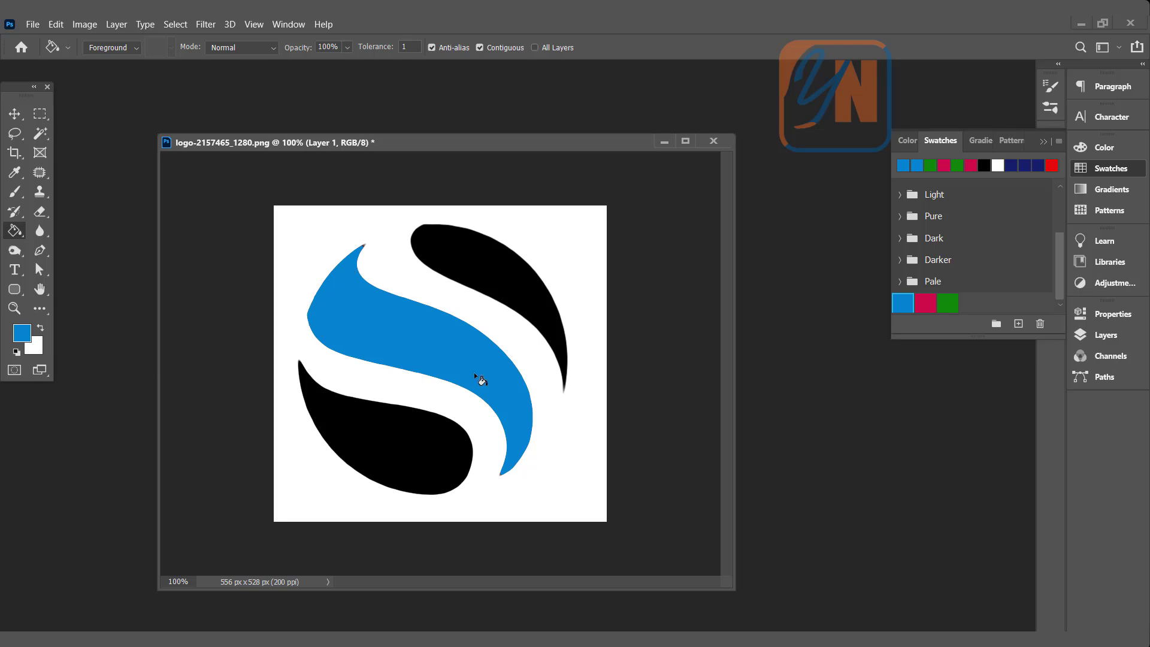
Fill the upper-right shape with the saved crimson swatch and the lower-left shape with the saved green swatch
{"action": "left_click", "coordinate": [924, 304]}
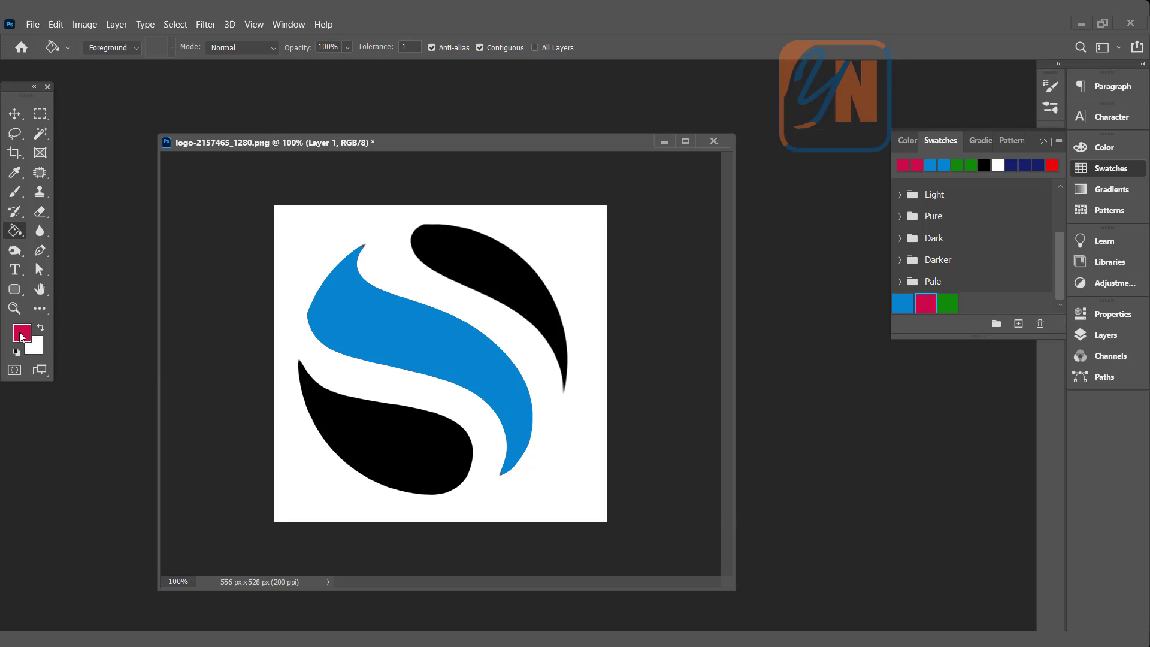
{"action": "left_click", "coordinate": [488, 254]}
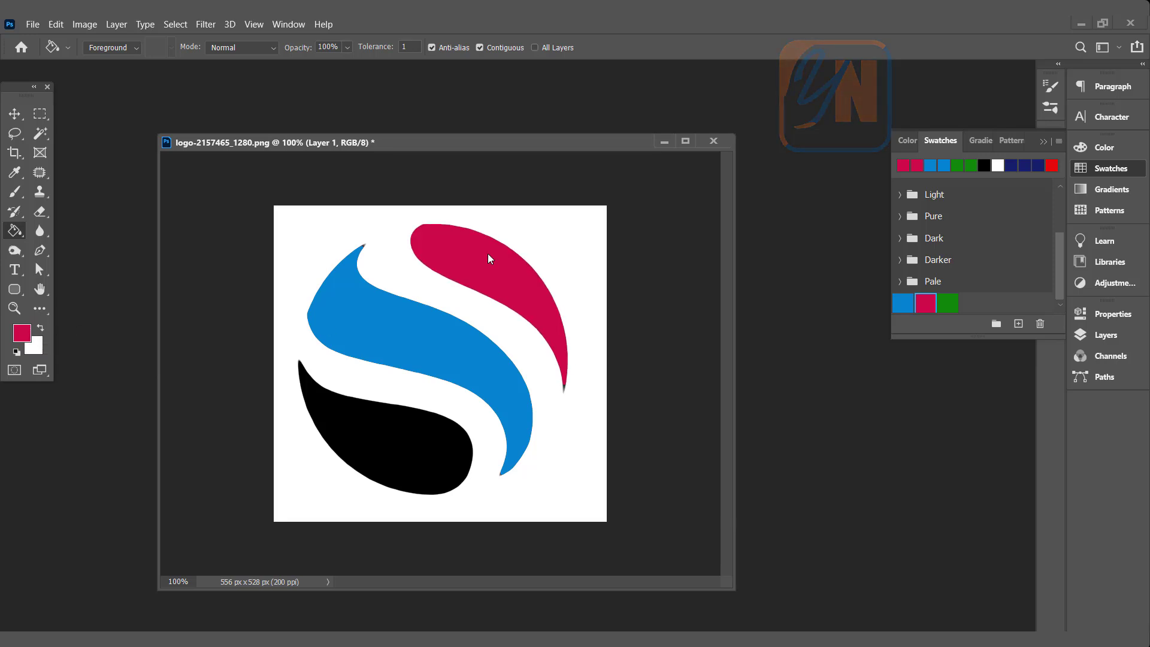
{"action": "left_click", "coordinate": [946, 303]}
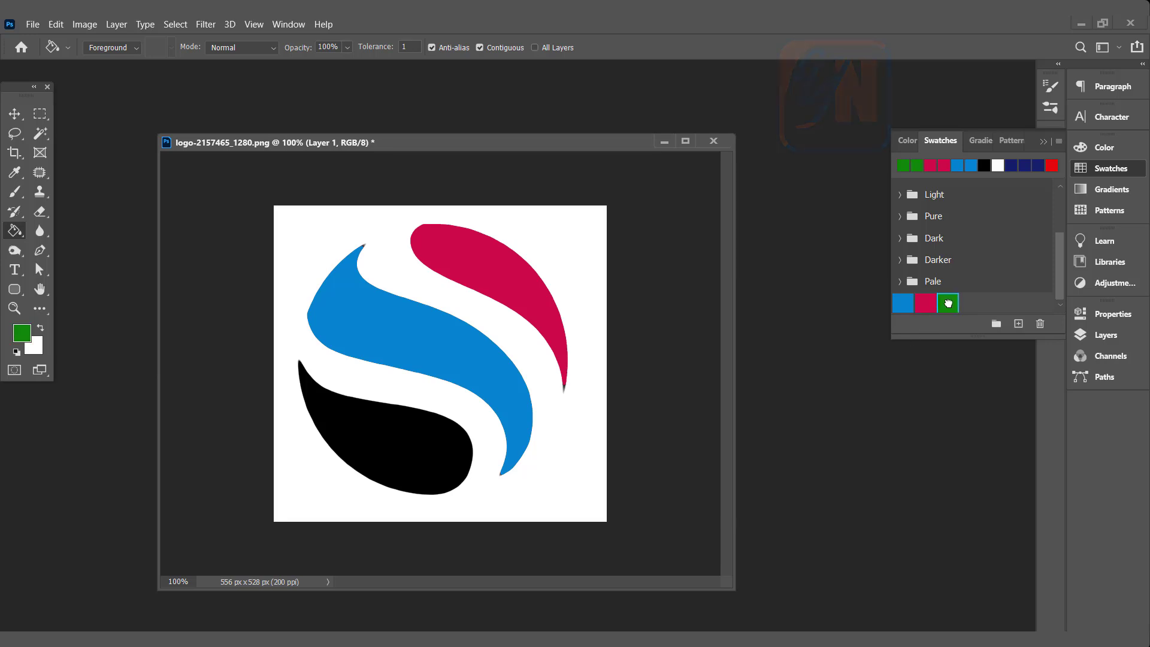
{"action": "left_click", "coordinate": [366, 441]}
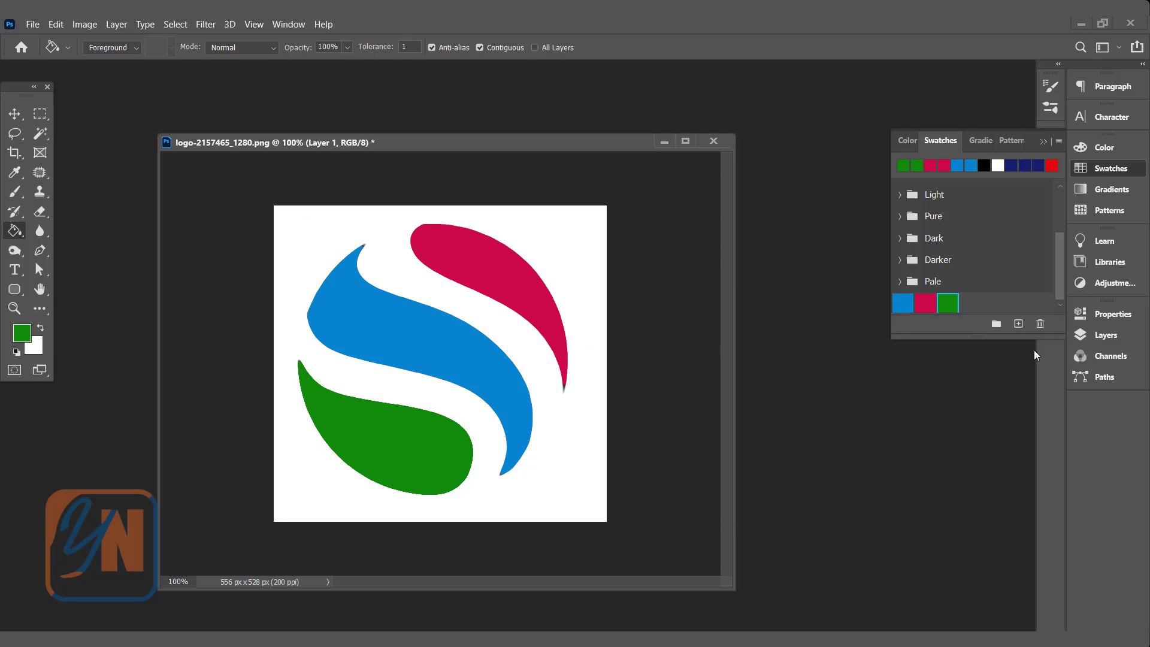
Copy the crimson, blue and green shapes to a new layer using a Magic Wand selection, and delete the original Layer 1
{"action": "left_click", "coordinate": [1107, 336]}
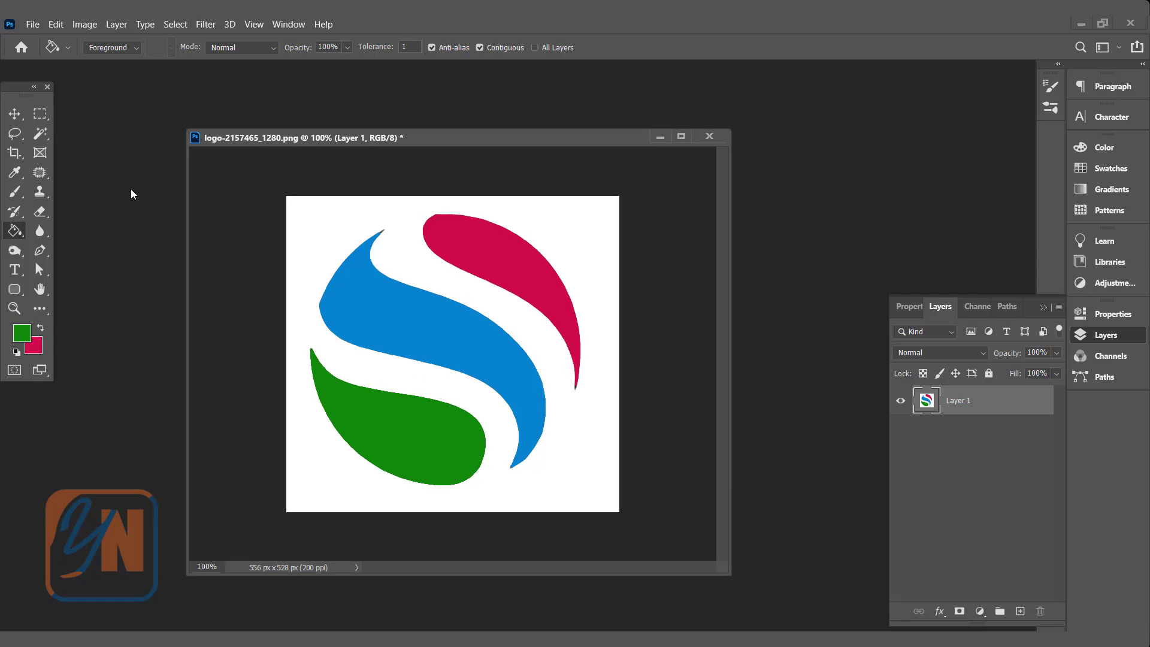
{"action": "left_click", "coordinate": [45, 135]}
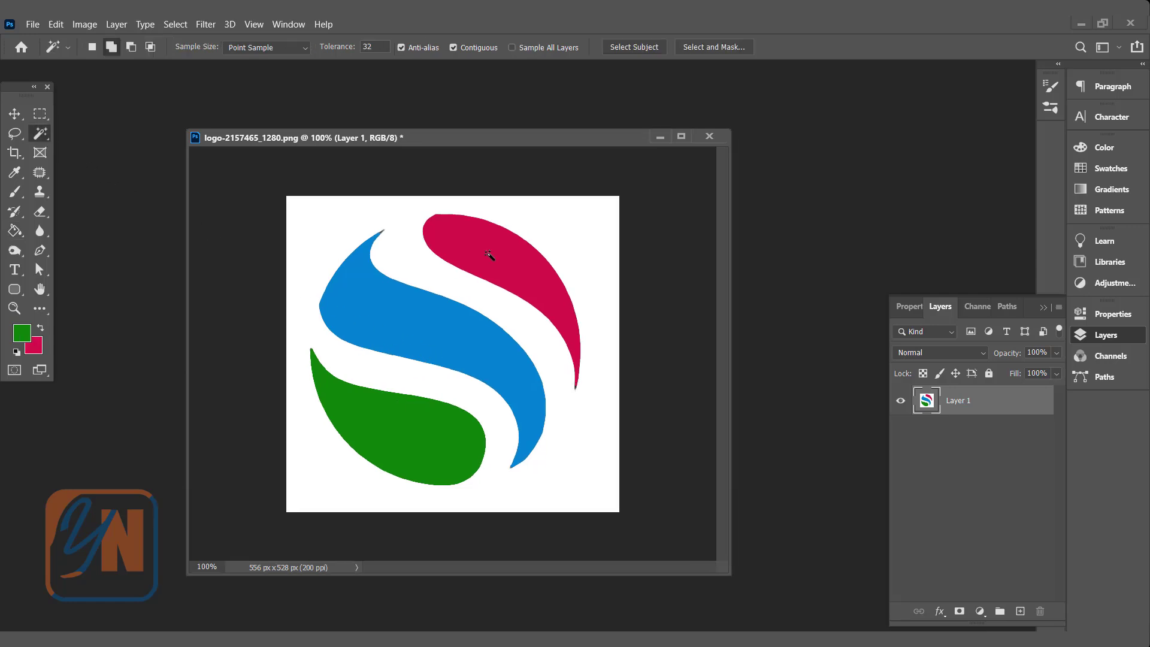
{"action": "left_click", "coordinate": [489, 254]}
{"action": "left_click", "coordinate": [397, 323]}
{"action": "left_click", "coordinate": [393, 443]}
{"action": "key", "text": "ctrl+j"}
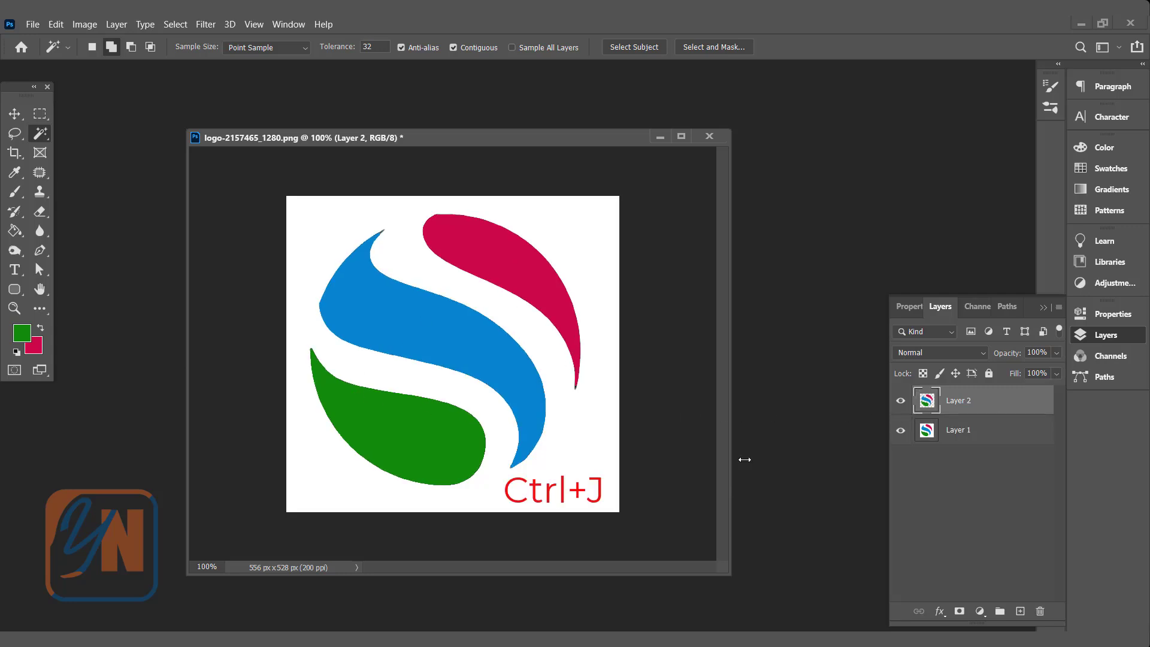
{"action": "left_click", "coordinate": [996, 437]}
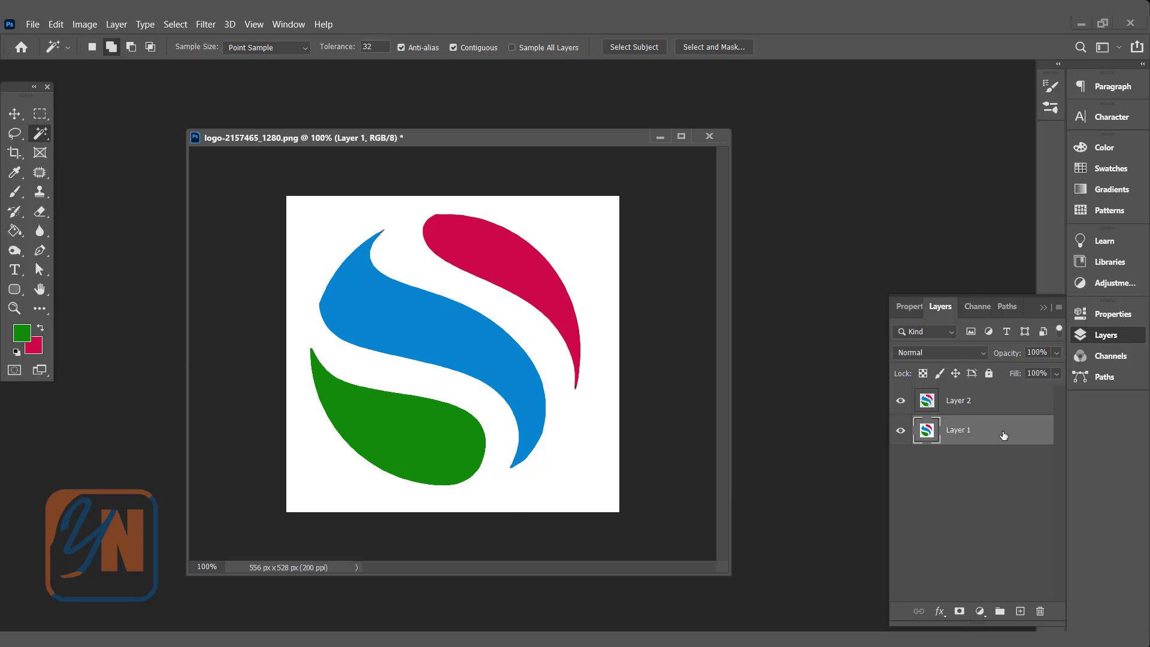
{"action": "left_click_drag", "start_coordinate": [1000, 436], "coordinate": [1038, 610]}
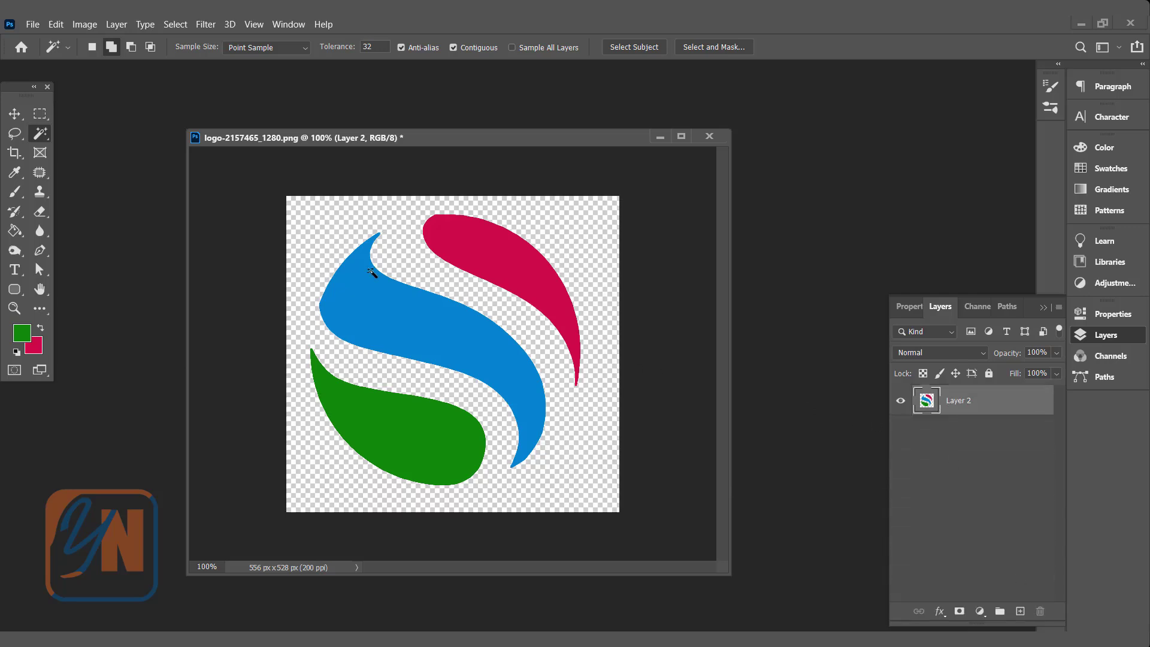